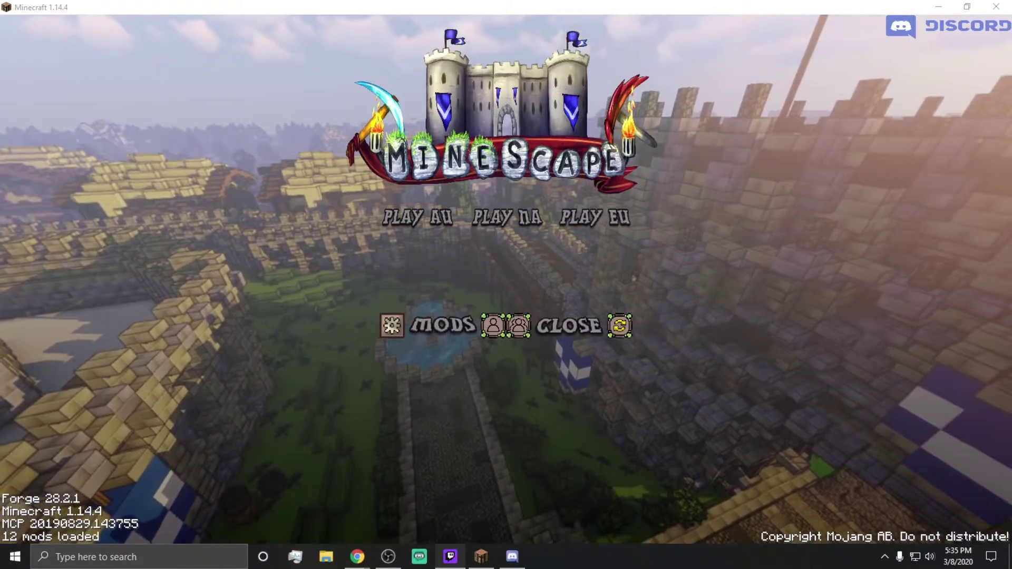
Step: Switch to the Twitch app, check the available versions of the MineScape.me Additions modpack, and return to the game
left_click_drag(1011, 105, 370, 39)
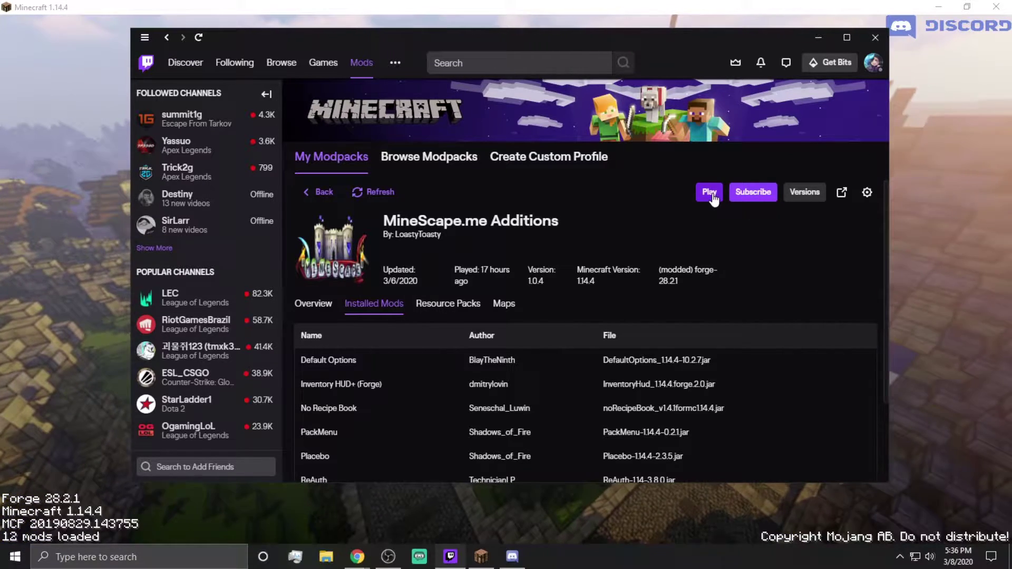
left_click(805, 192)
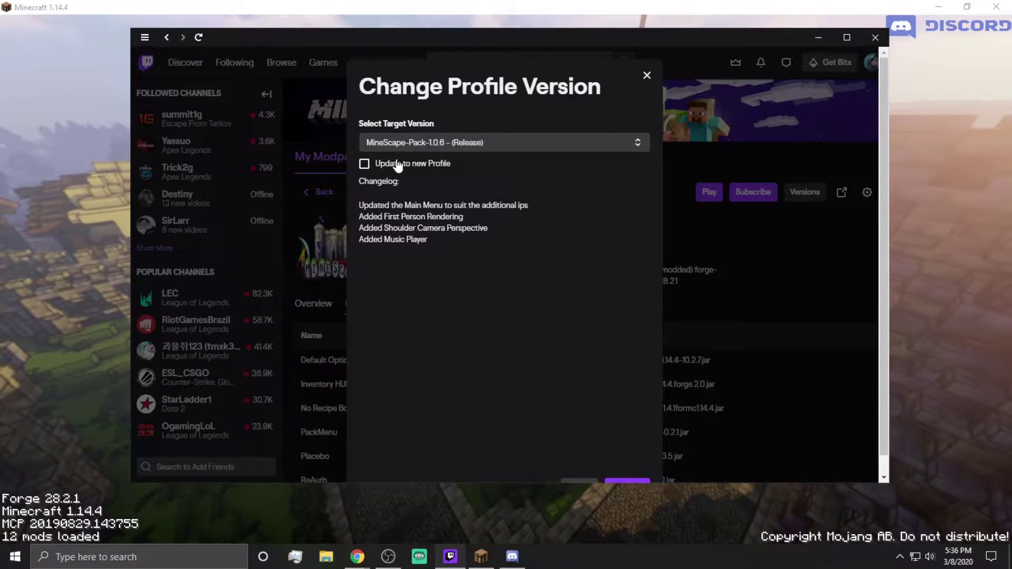
left_click(647, 75)
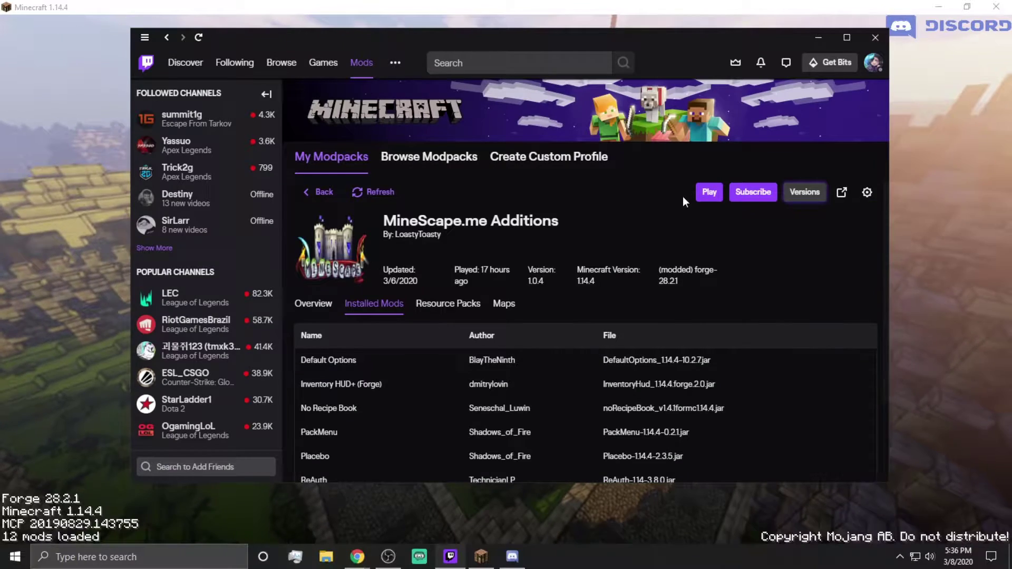
left_click(817, 37)
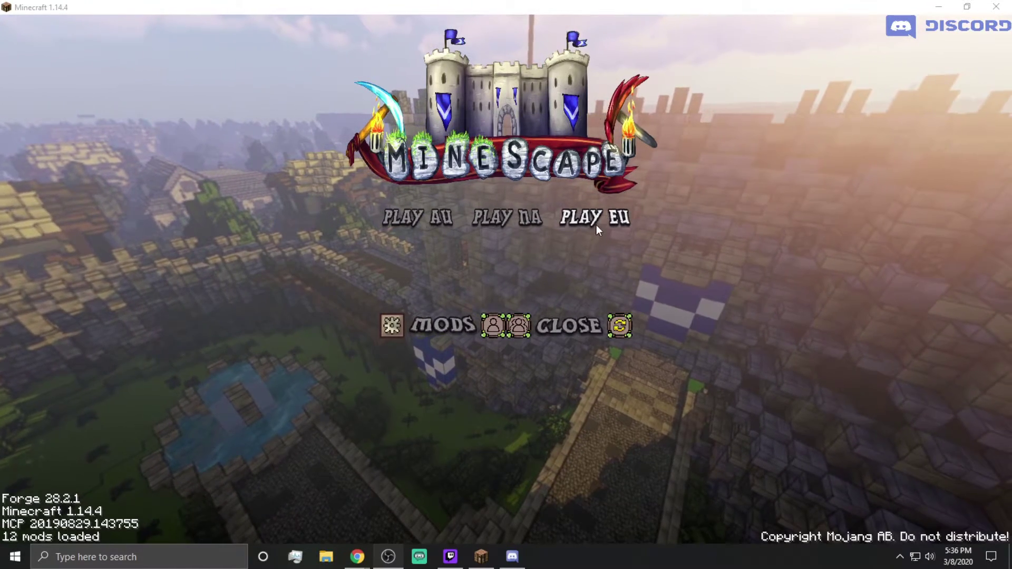
Step: Join the MineScape NA server and accept its recommended resource pack
left_click(517, 220)
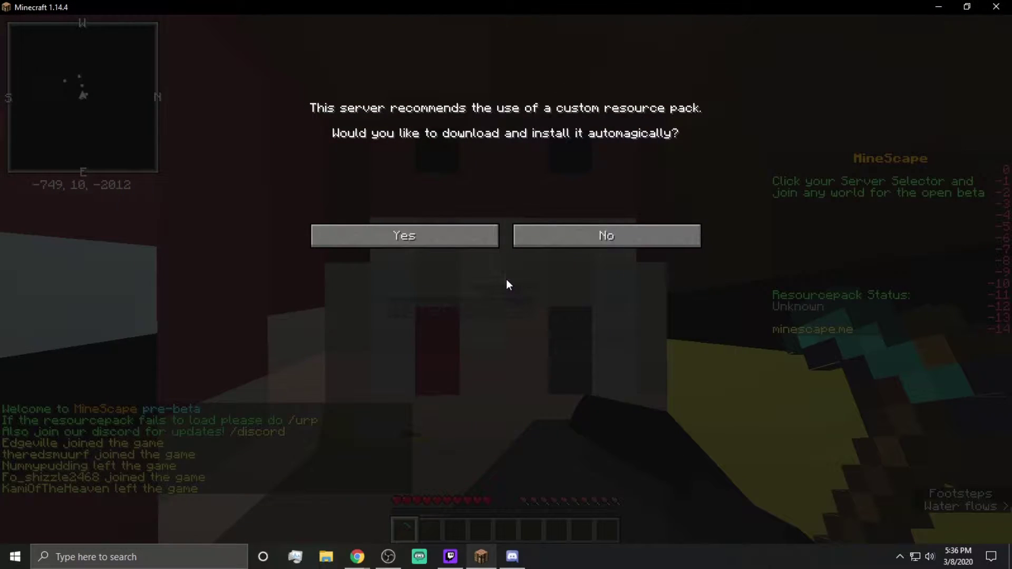
left_click(441, 245)
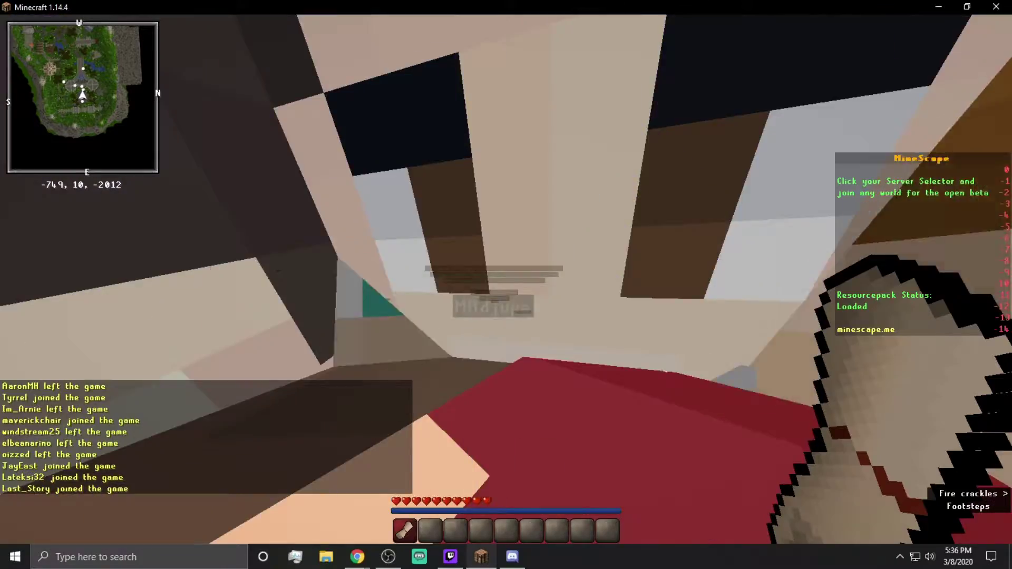
Step: Move forward in the lobby and join World 5 through the server selector scroll
key("w")
key("a")
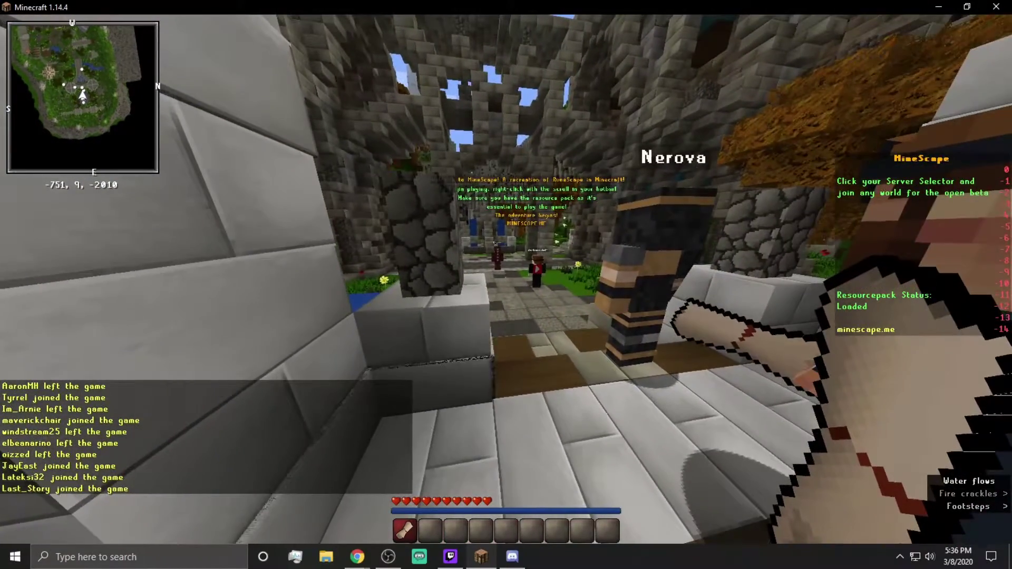
right_click(506, 285)
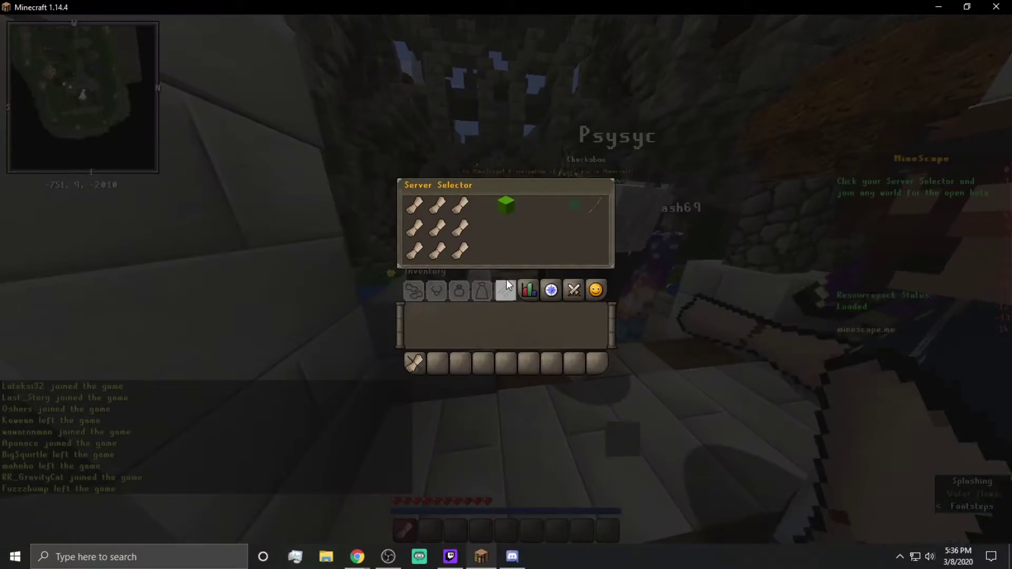
left_click(438, 230)
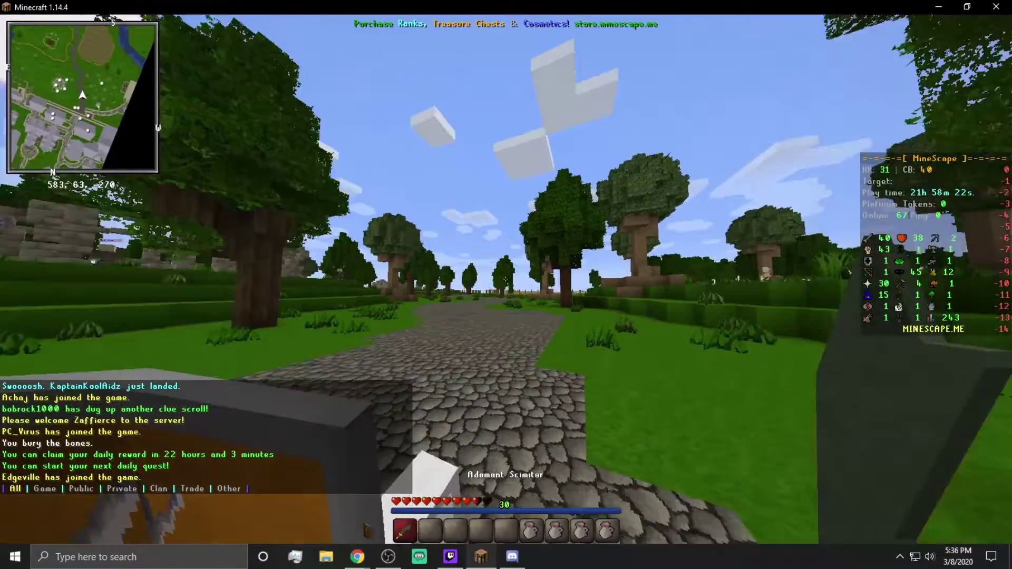
Step: Check the character's inventory and walk along the cobblestone path to the town gate
key("e")
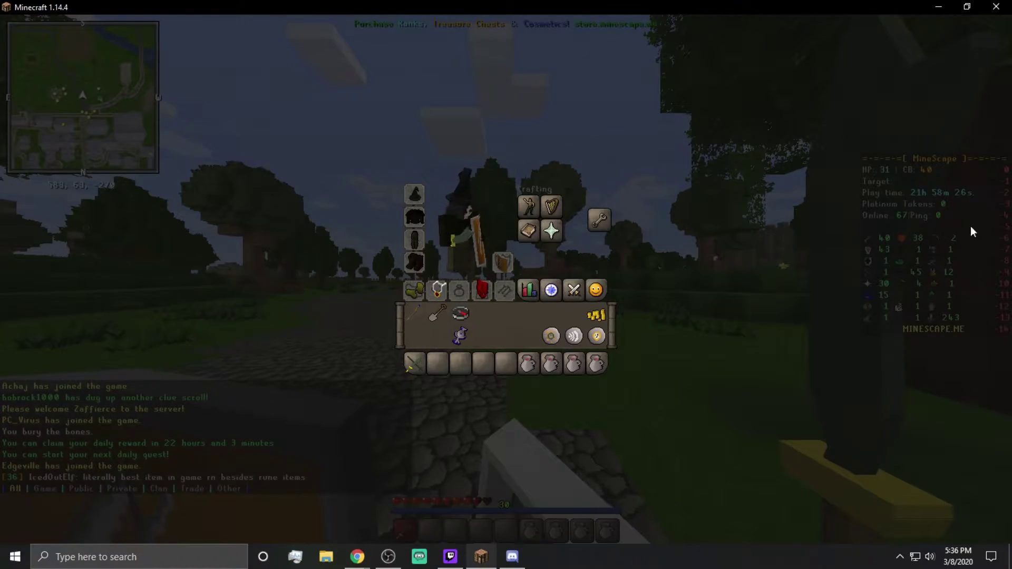
key("e")
key("w")
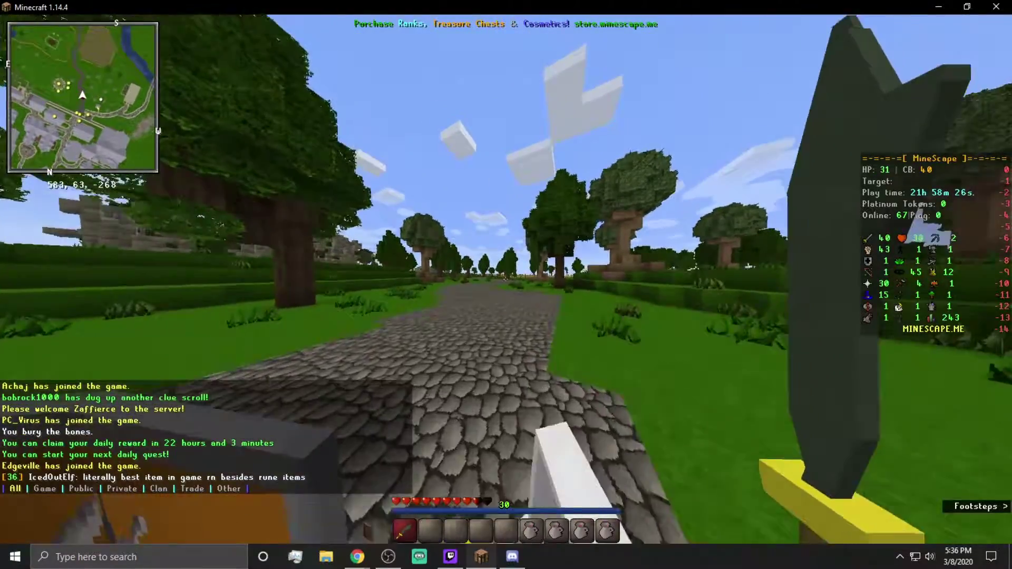
key("w")
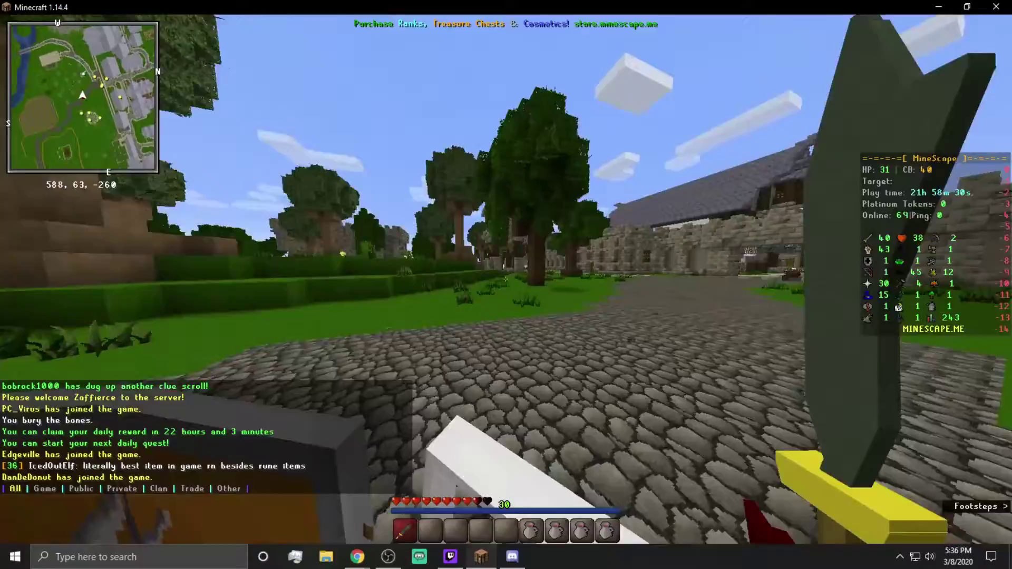
key("w")
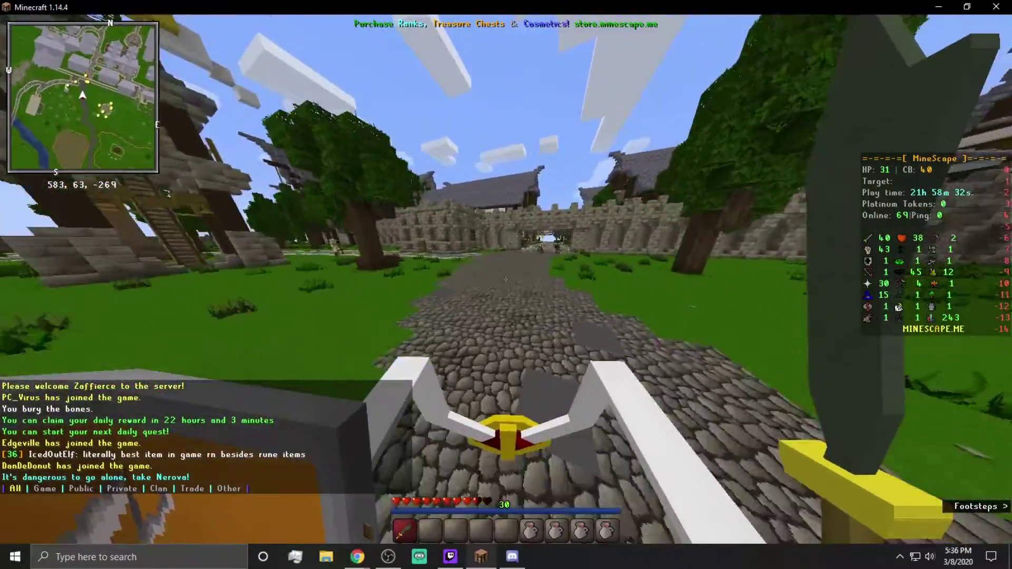
key("w")
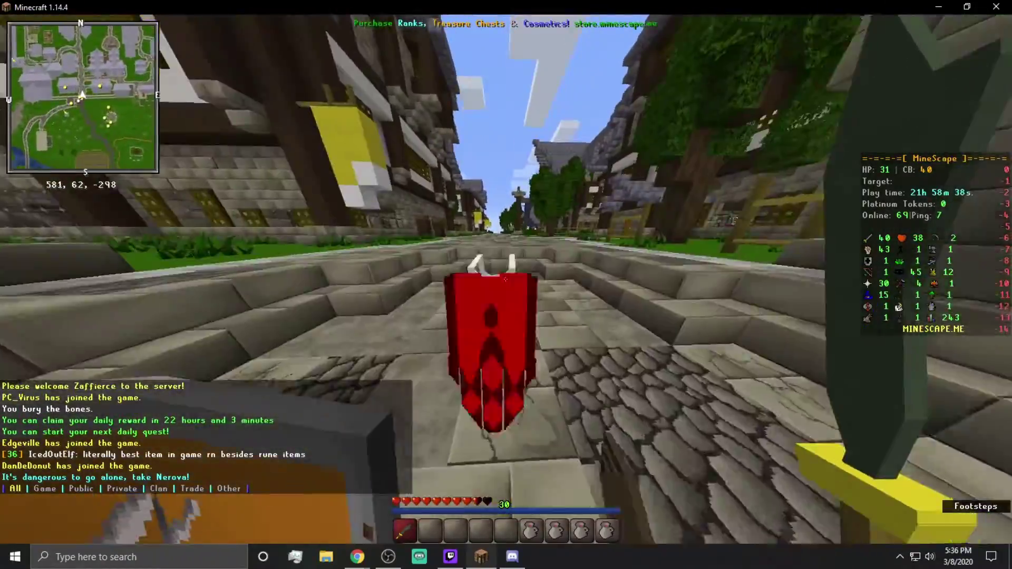
Step: Look around the guards at the town gate and walk a short way up the main street
key("w")
key("w")
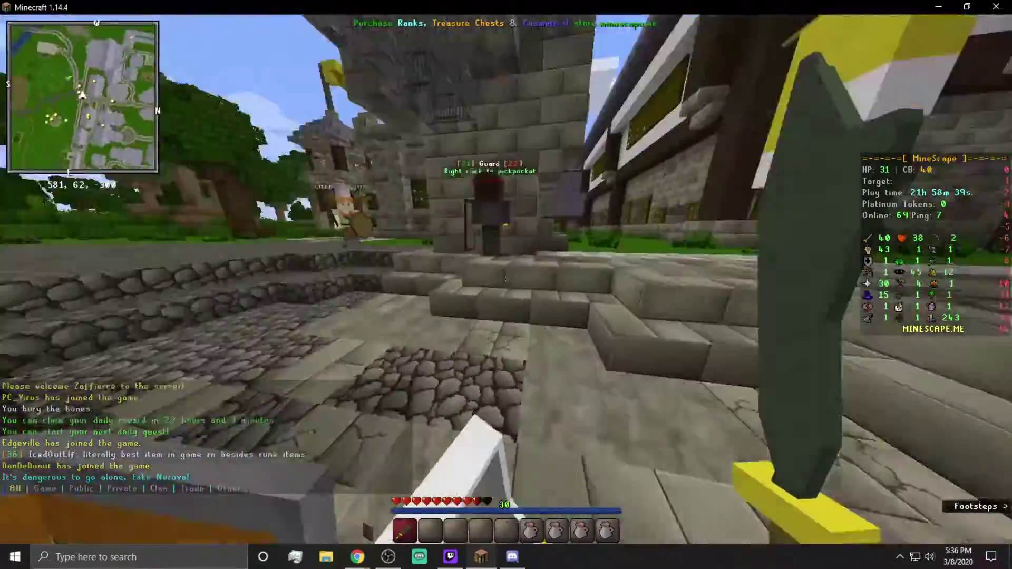
key("w")
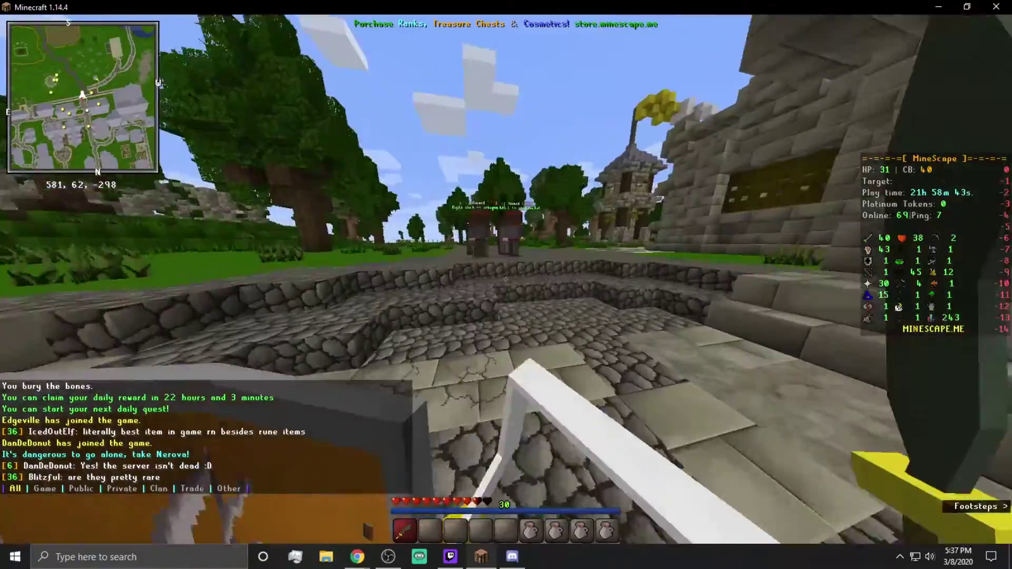
key("w")
key("w")
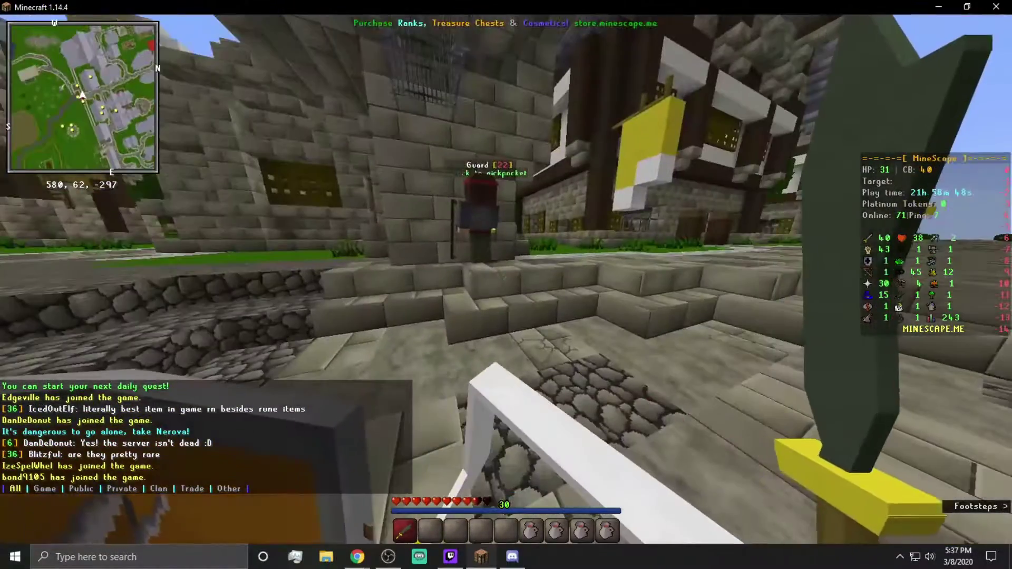
left_click(506, 285)
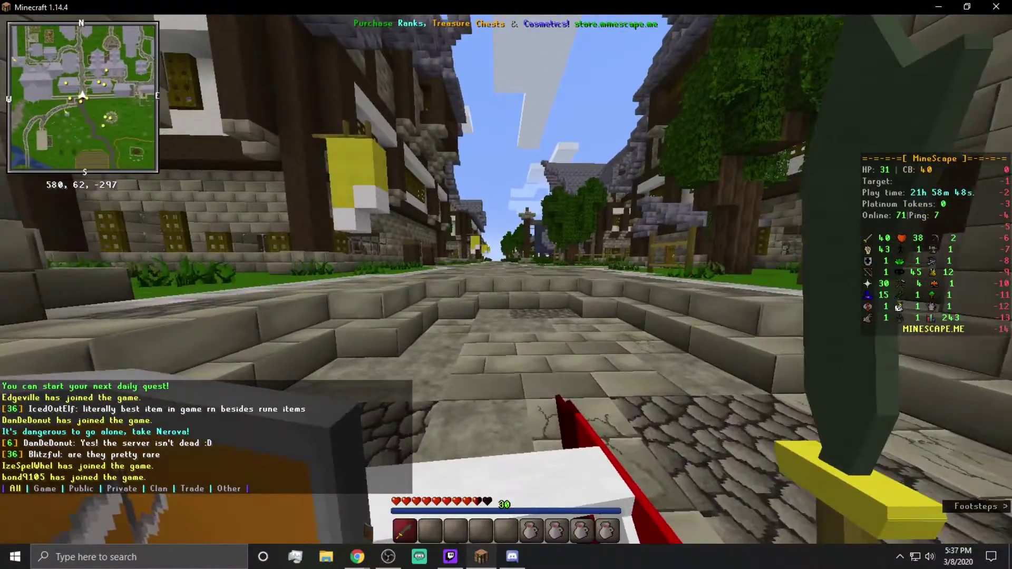
key("w")
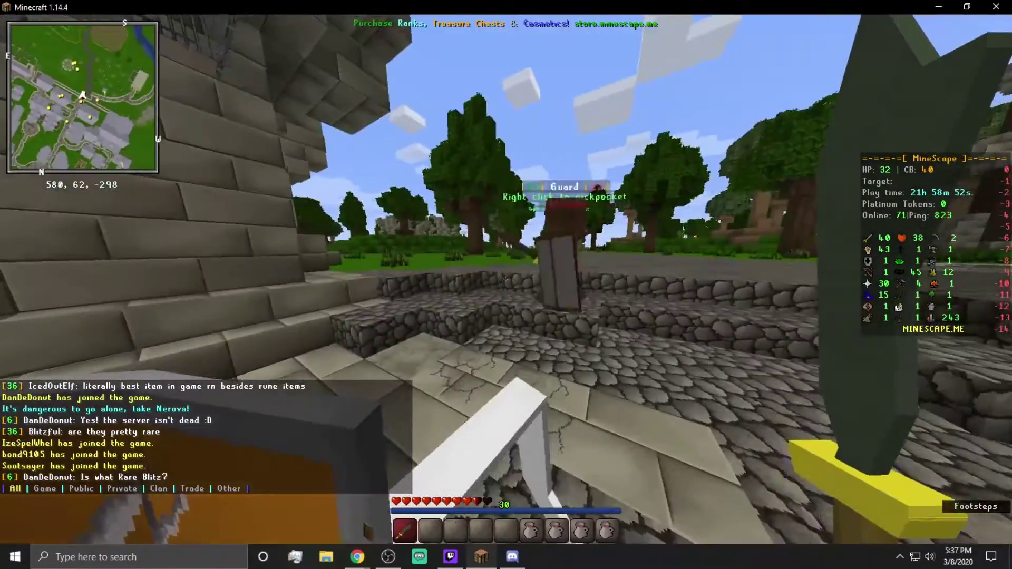
key("w")
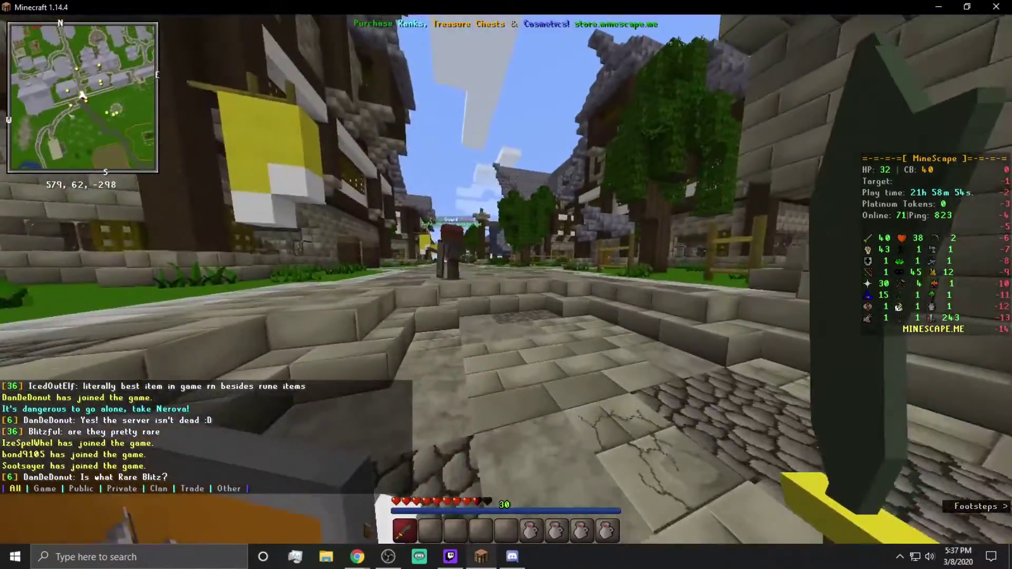
key("w")
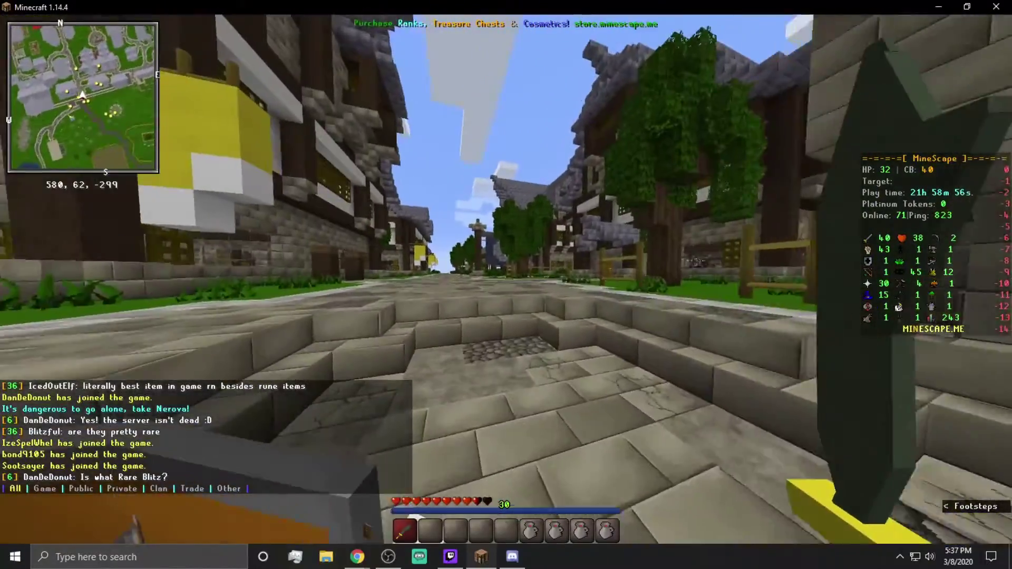
key("w")
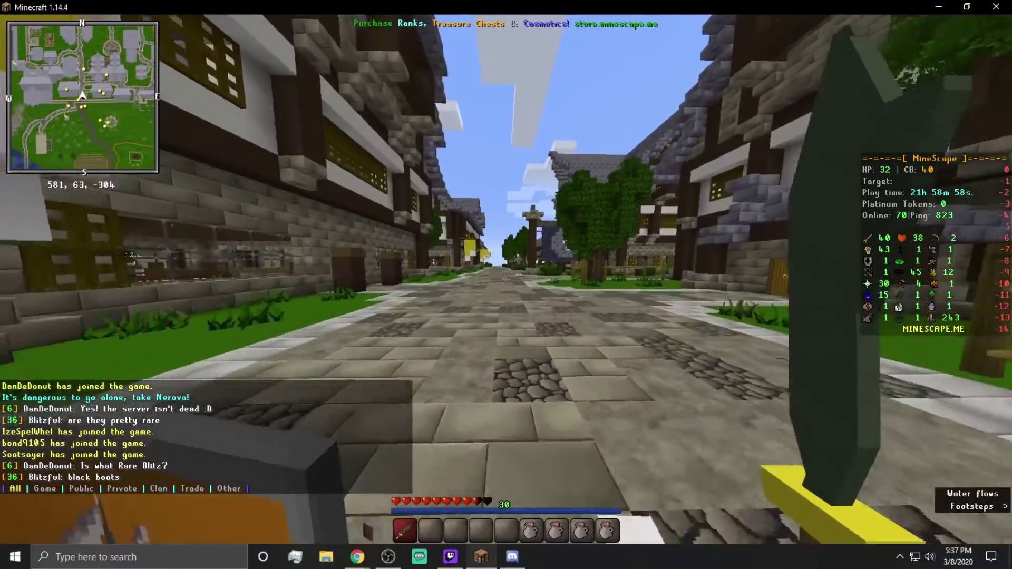
key("w")
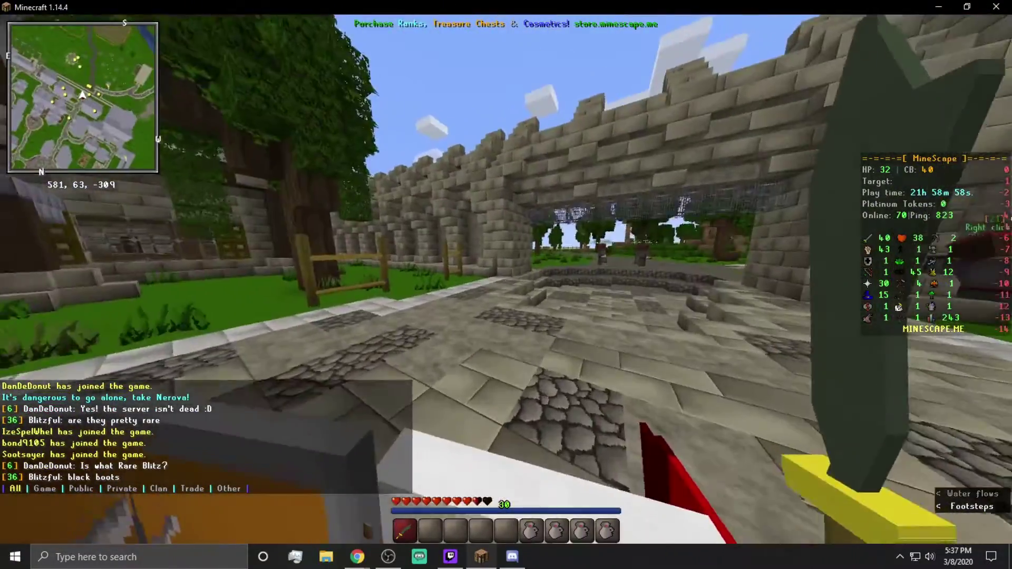
key("w")
key("w")
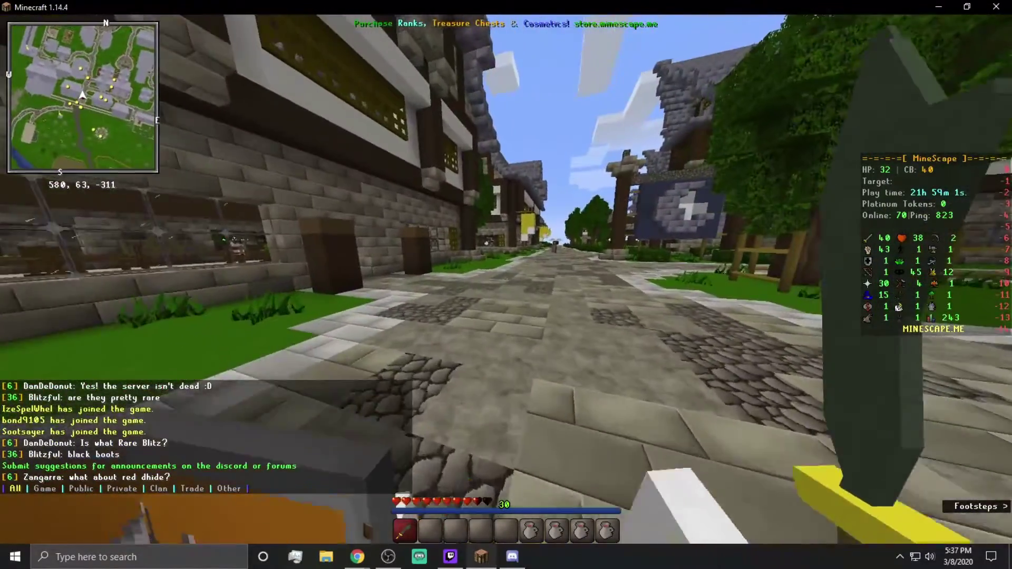
key("s")
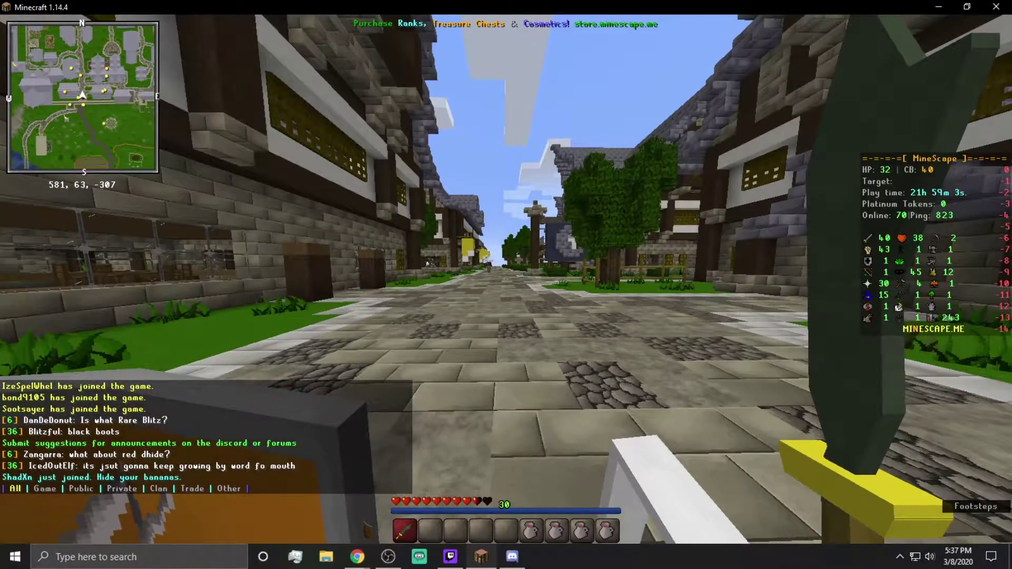
Step: Leave the MineScape server and select the minescape.me entry in the multiplayer server list
key("Escape")
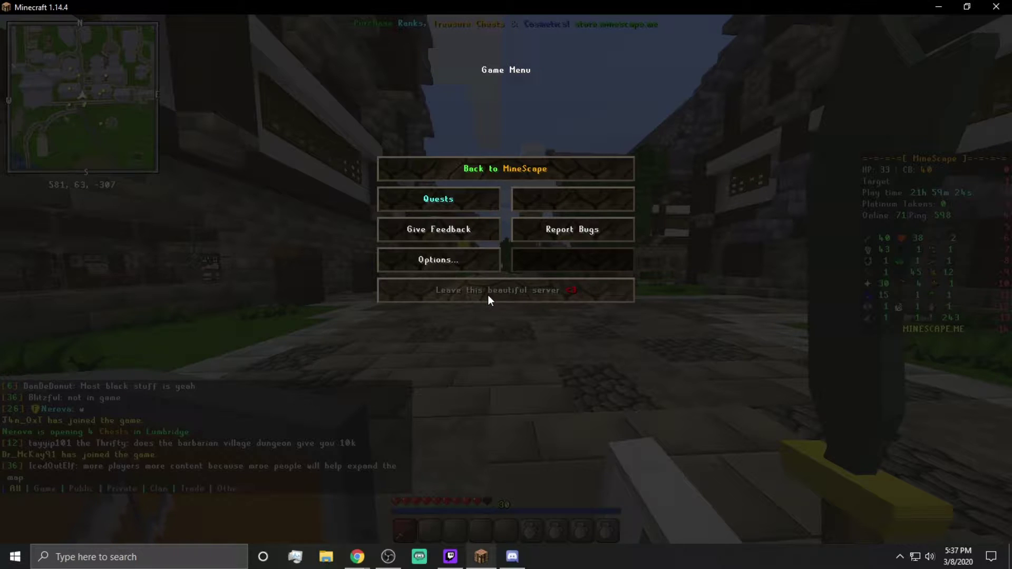
left_click(500, 294)
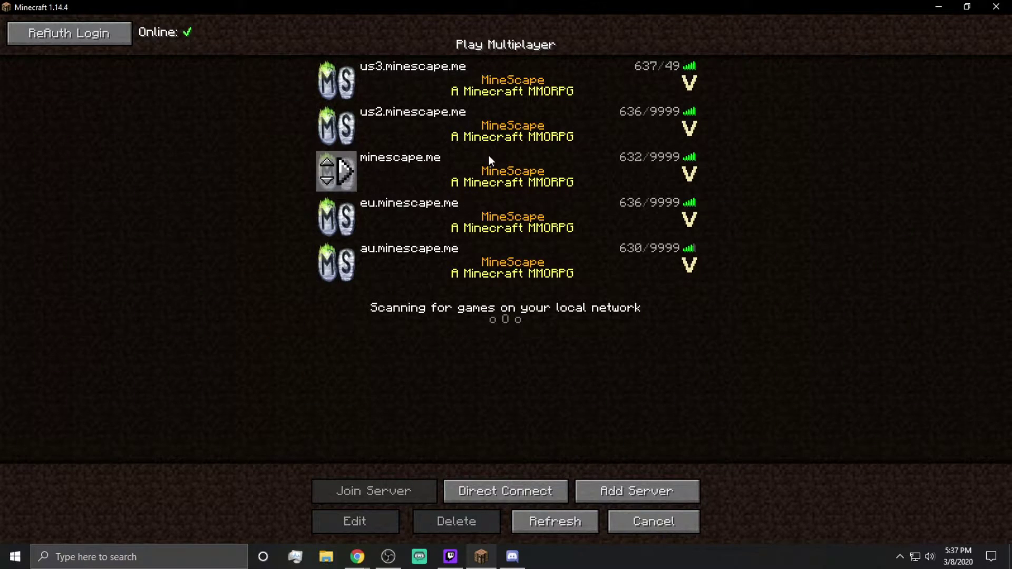
left_click(484, 174)
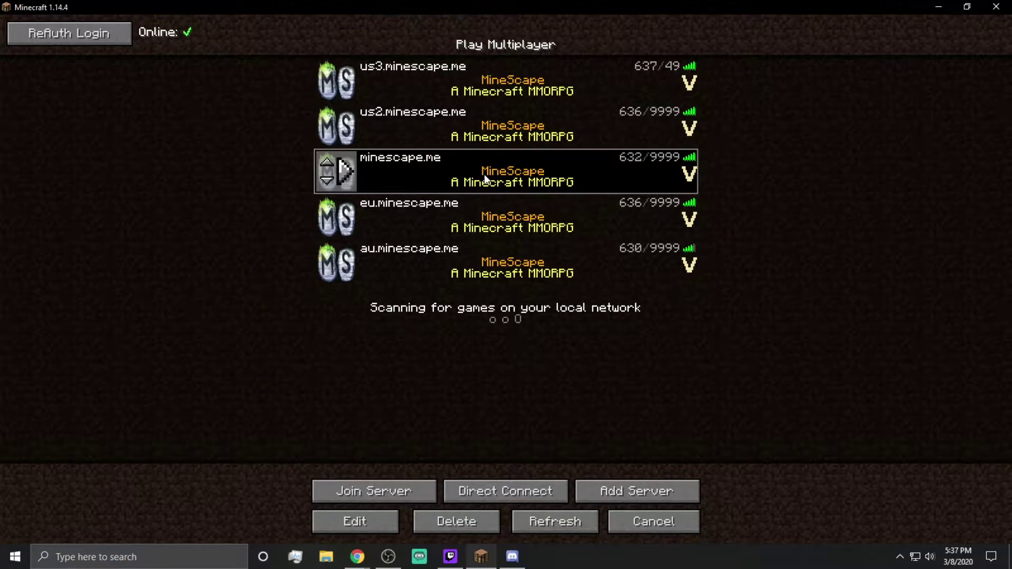
mouse_move(692, 162)
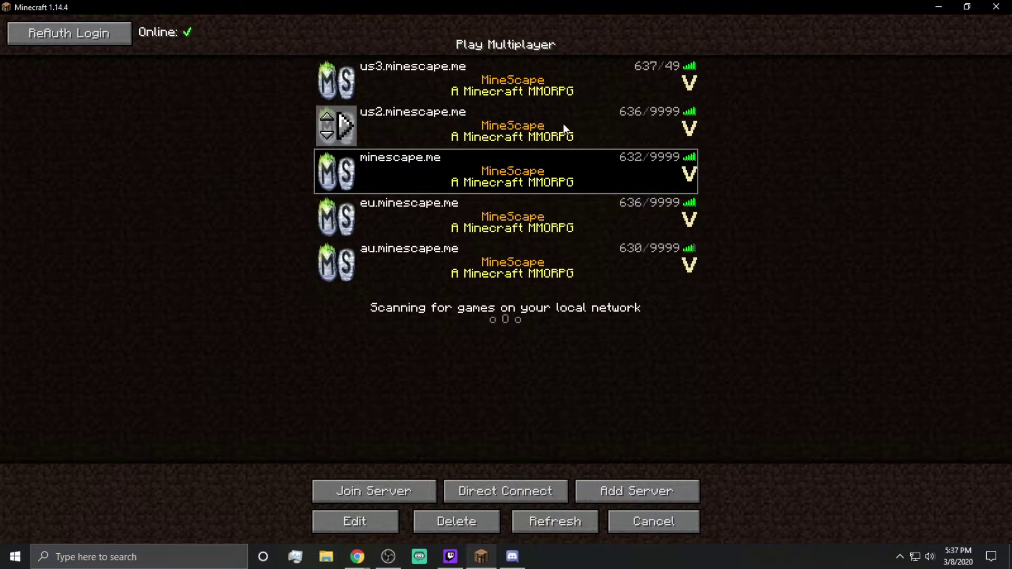
Step: View the name and address settings of the us2.minescape.me entry and close them without changes
left_click(543, 116)
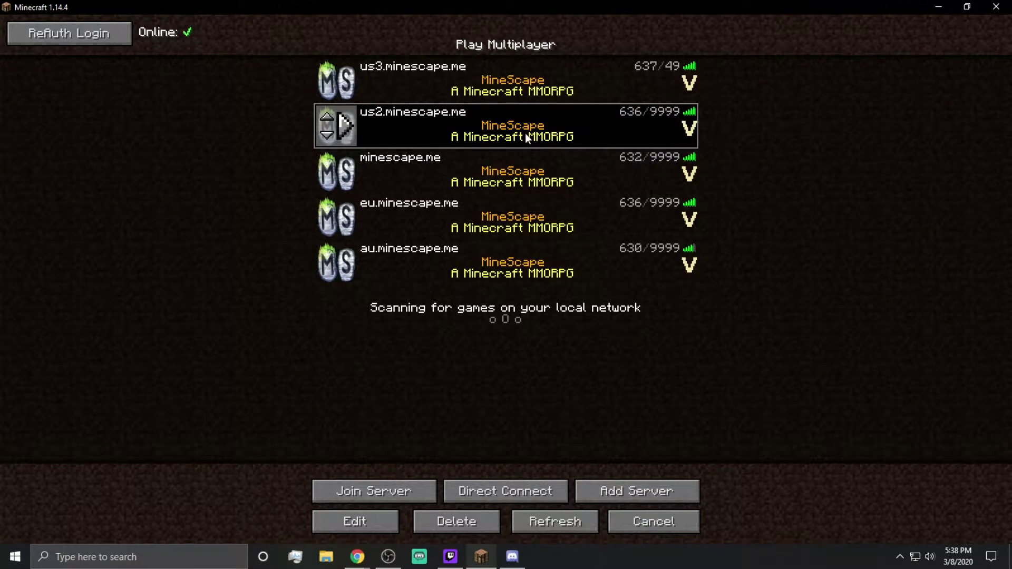
left_click(356, 525)
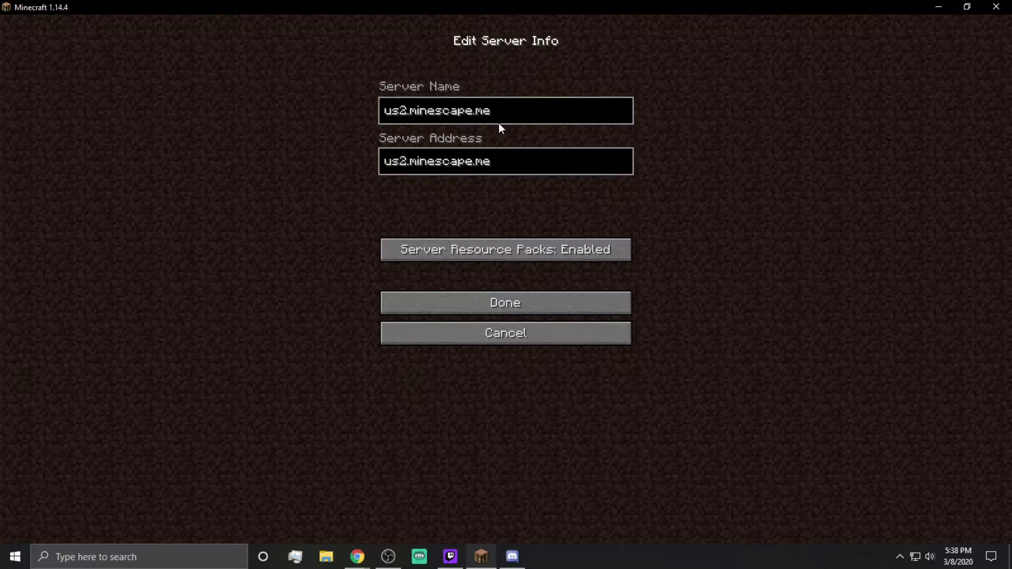
left_click(498, 332)
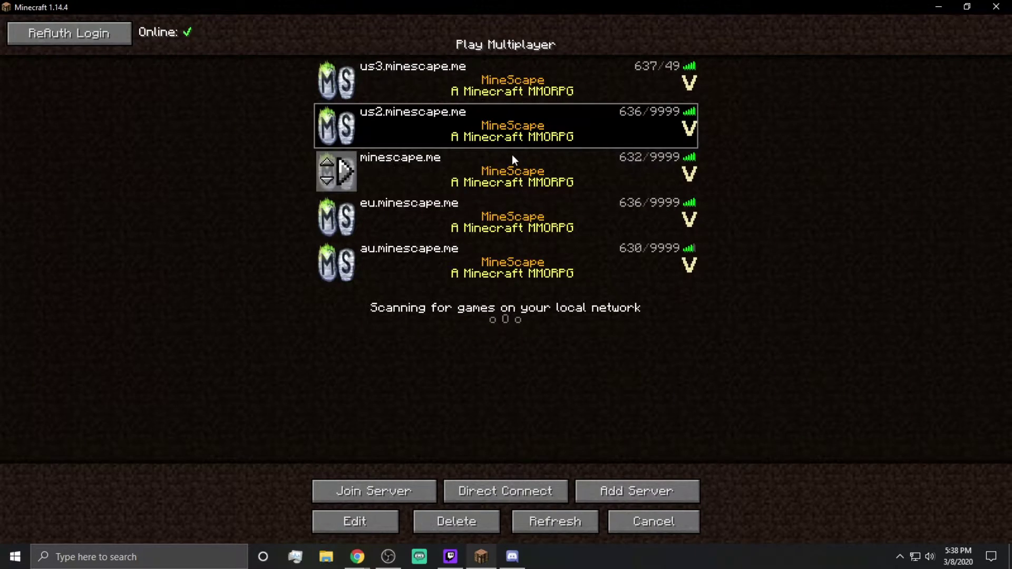
Step: View the name and address settings of the minescape.me entry and close them without changes
left_click(508, 161)
left_click(360, 514)
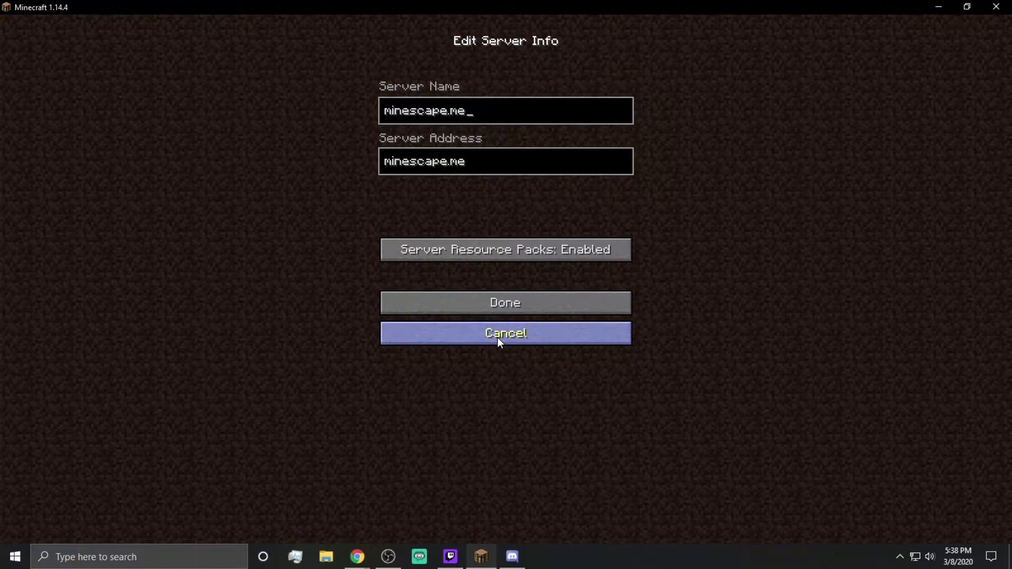
key("ctrl+a")
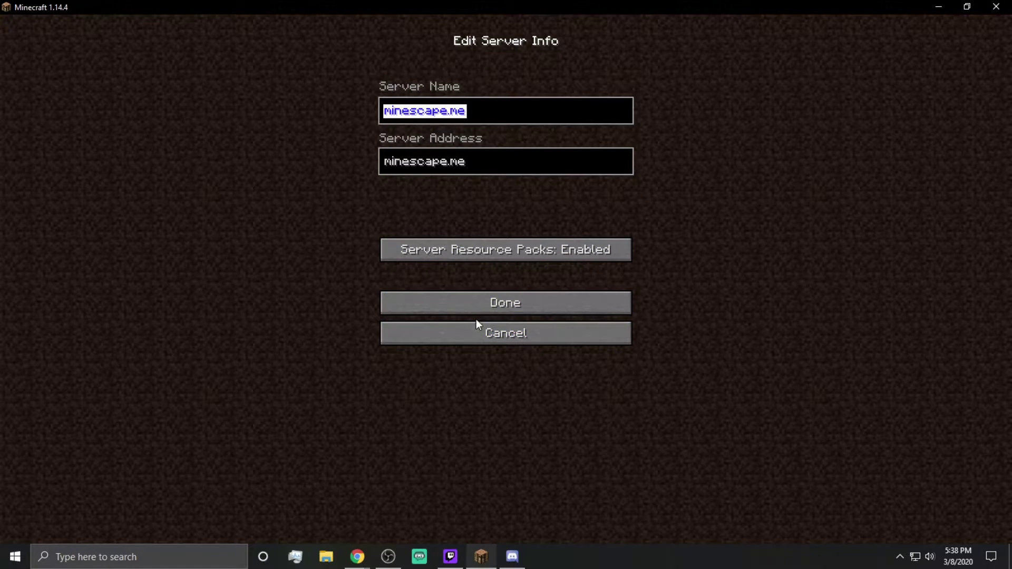
left_click(469, 172)
left_click(487, 119)
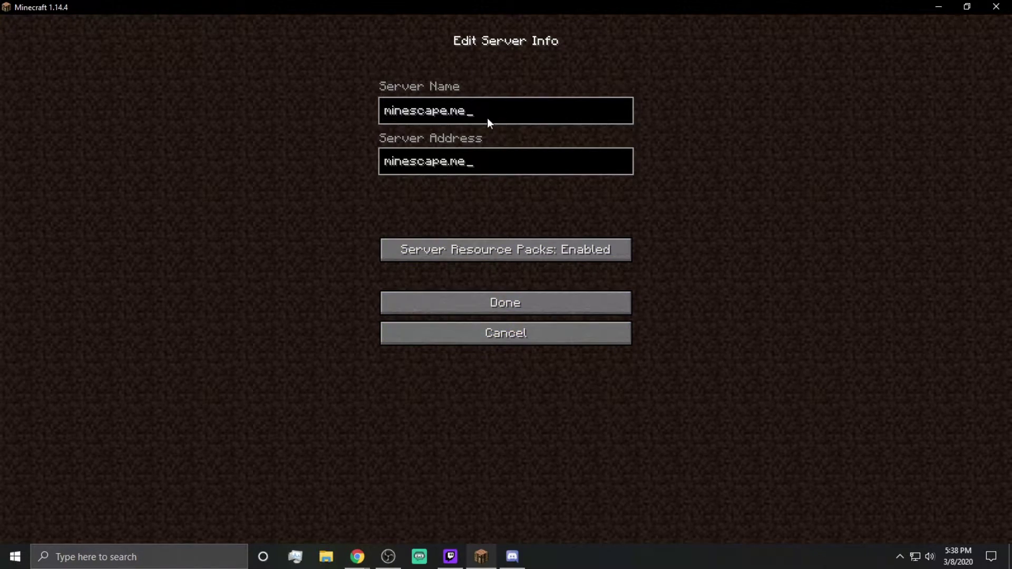
left_click(502, 335)
Step: Delete the us2.minescape.me and us3.minescape.me entries from the multiplayer server list
left_click(506, 139)
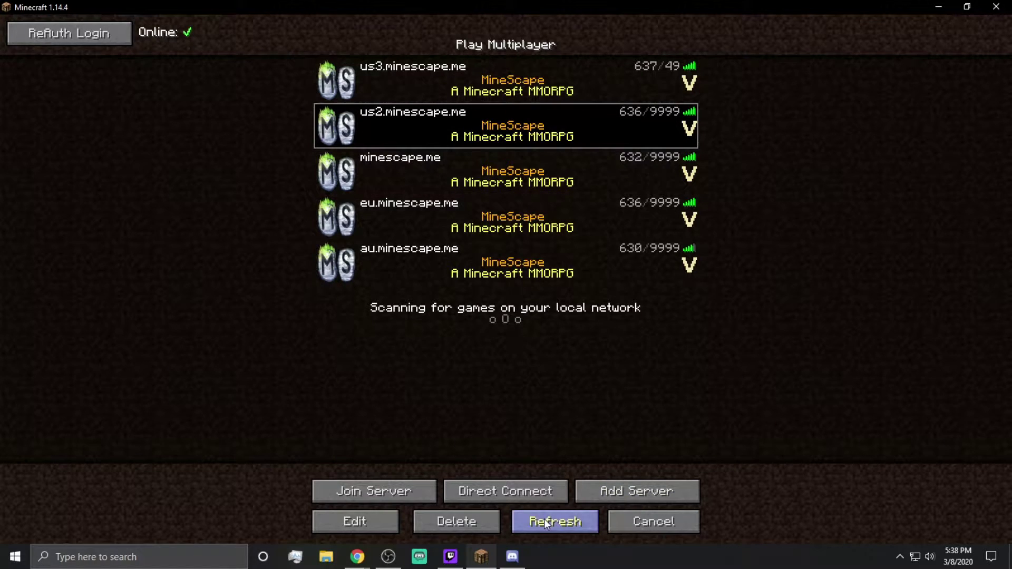
left_click(467, 521)
left_click(452, 244)
left_click(471, 83)
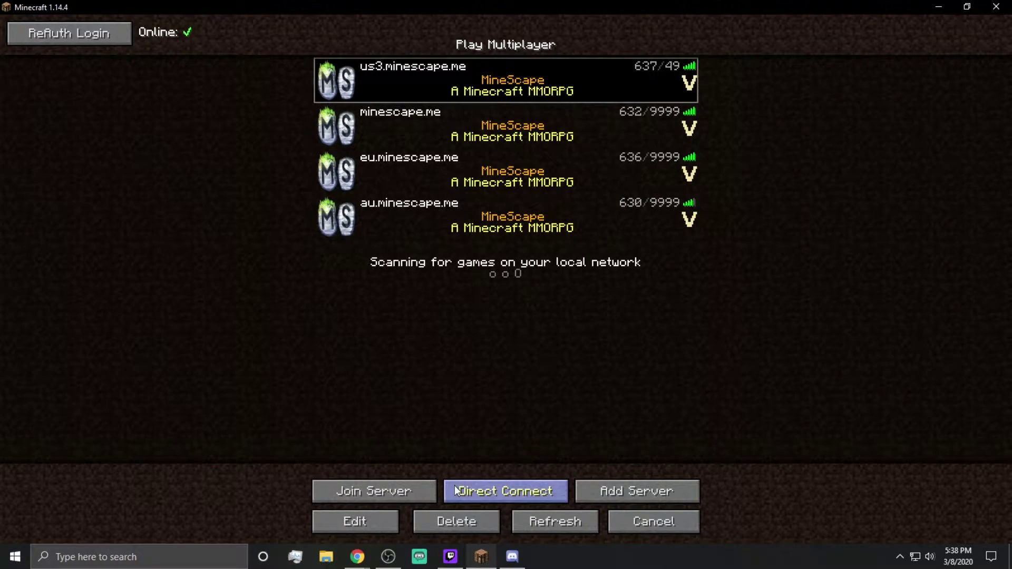
left_click(457, 522)
left_click(462, 243)
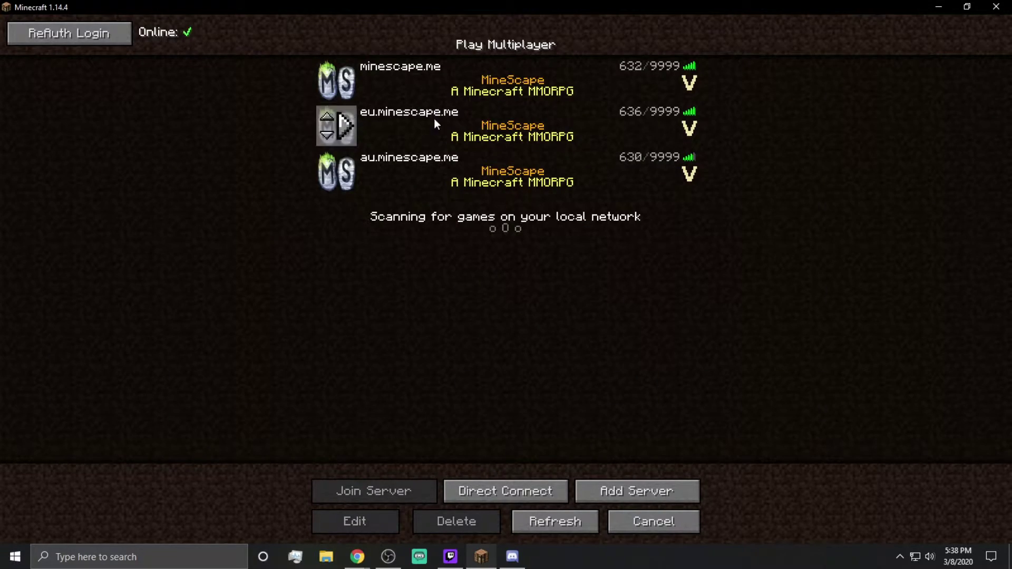
Step: Go through the remaining minescape.me, eu.minescape.me and au.minescape.me entries in the server list, selecting each in turn
left_click(400, 135)
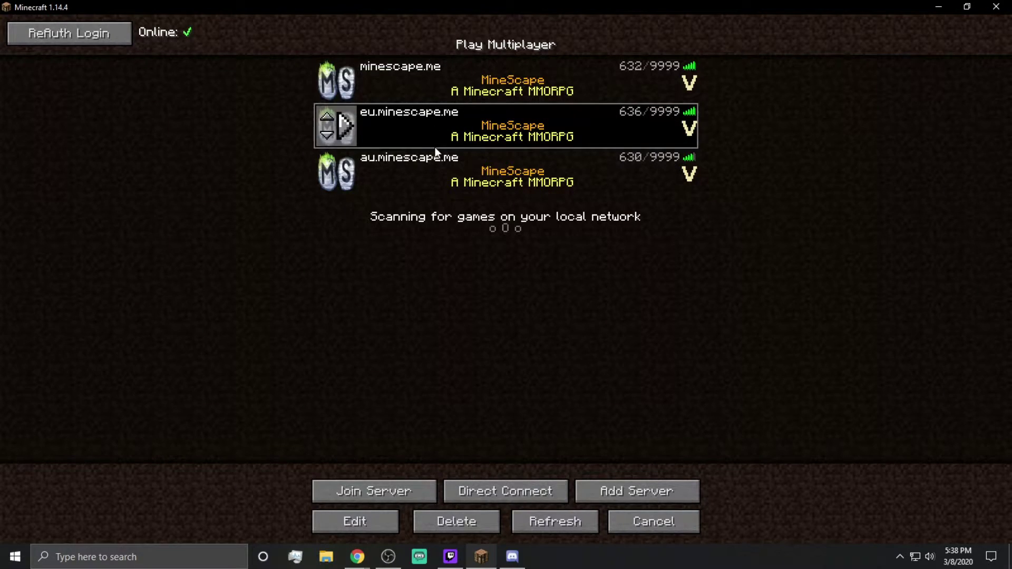
left_click(438, 69)
left_click(423, 117)
left_click(420, 163)
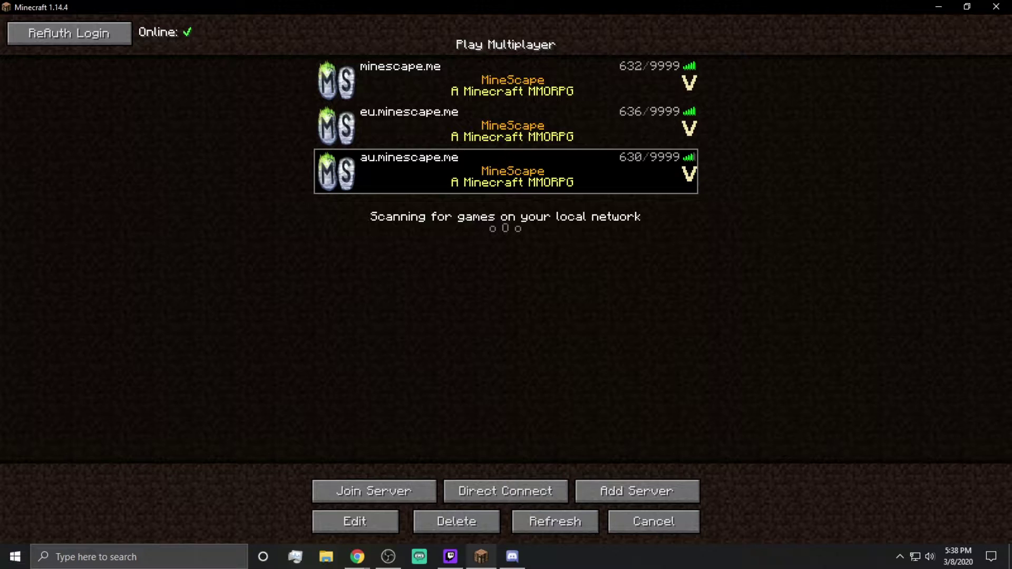
Step: Switch to Discord, expand the server folder containing MineScape and highlight the new proxy announcements in the minor-news channel
key("super+d")
key("super+d")
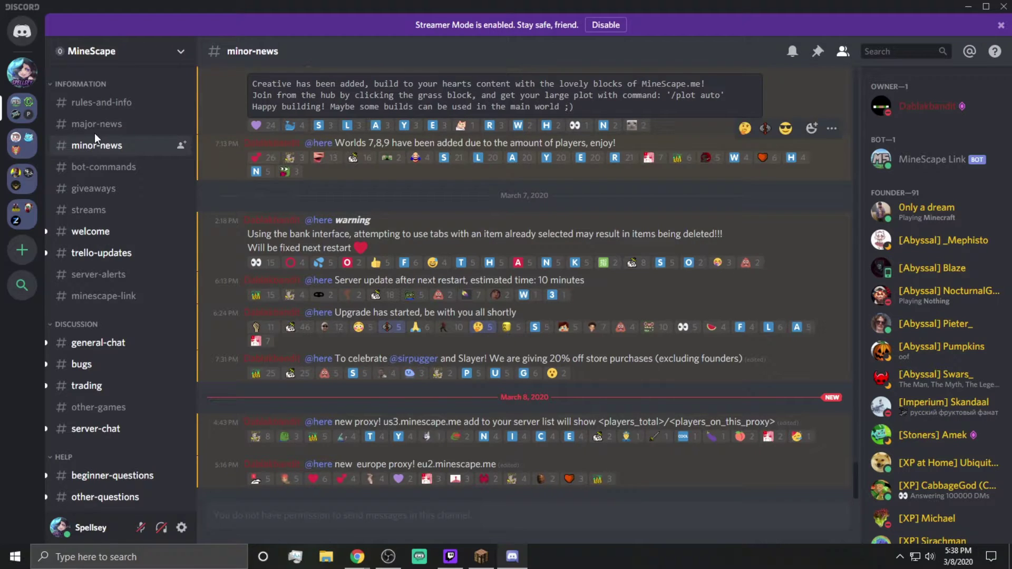
left_click(20, 117)
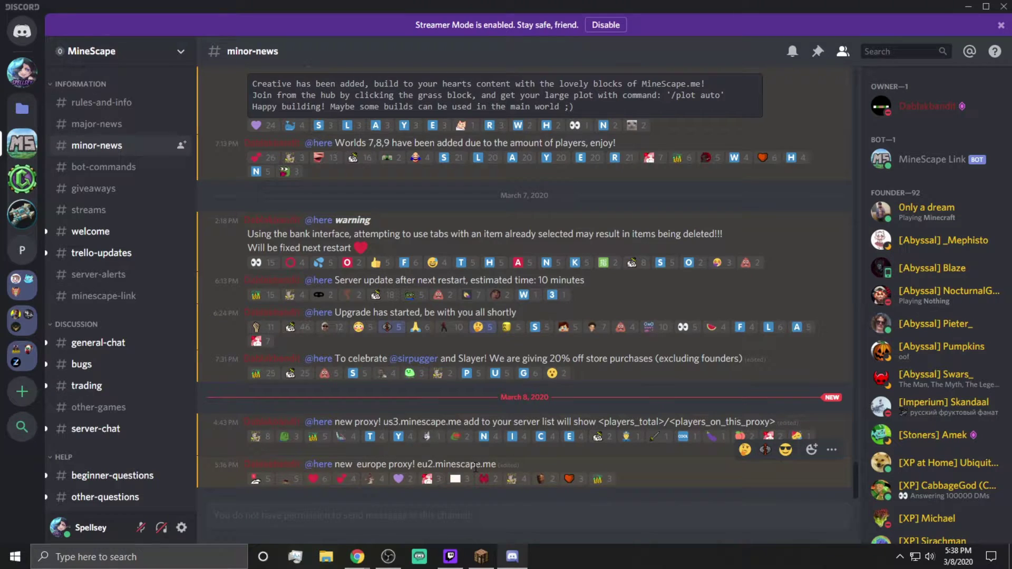
left_click_drag(425, 464, 389, 464)
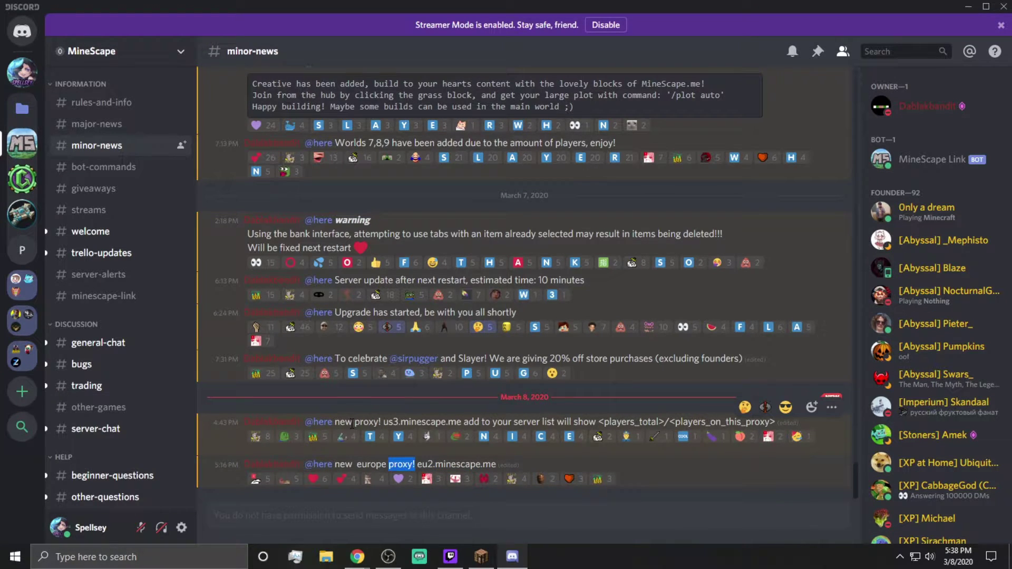
left_click_drag(352, 423, 449, 423)
Step: Open the rules-and-info channel and highlight the Australian, German and main minescape.me addresses in the current IP list
left_click(103, 104)
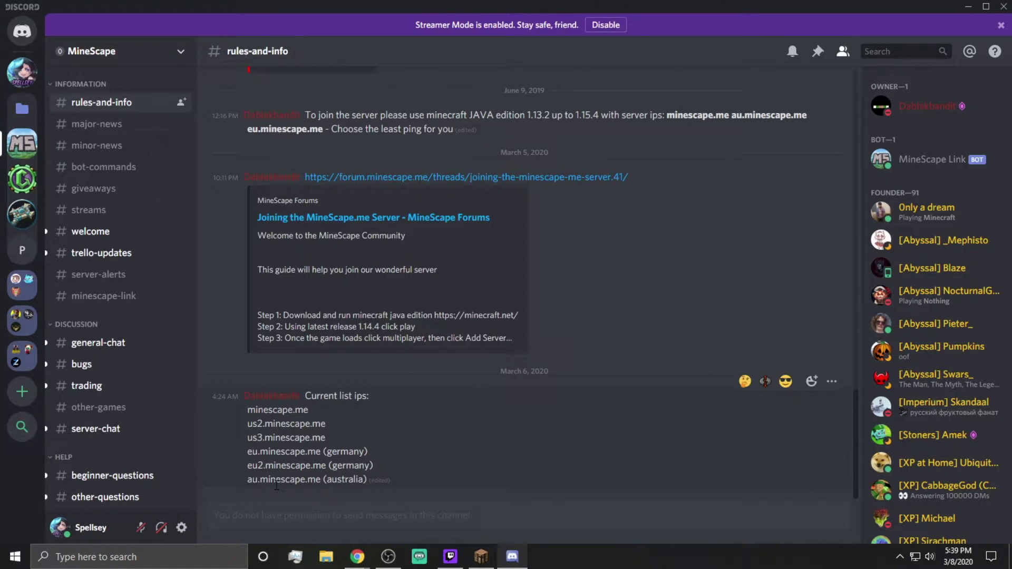
left_click_drag(249, 479, 358, 479)
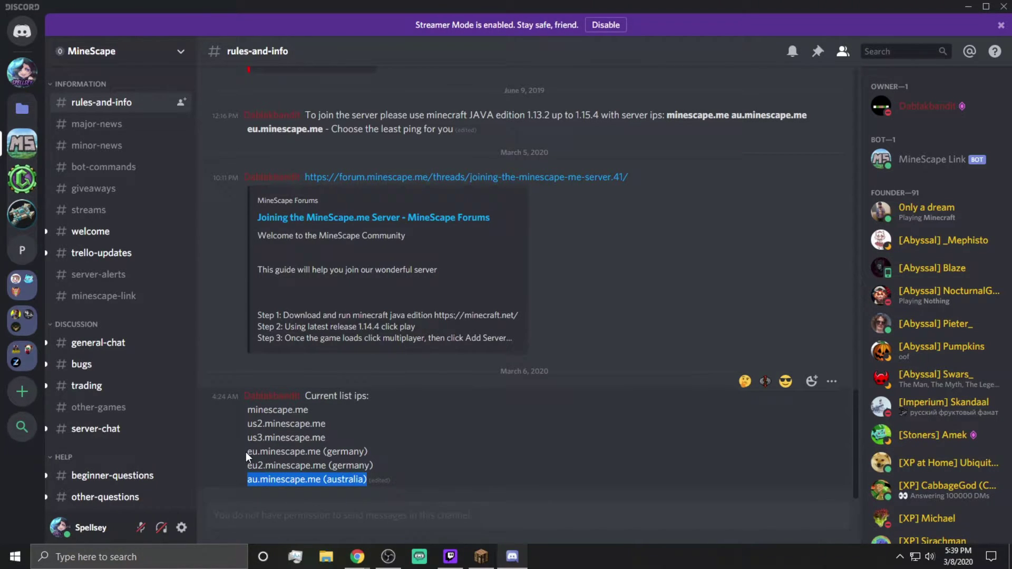
left_click_drag(247, 452, 388, 454)
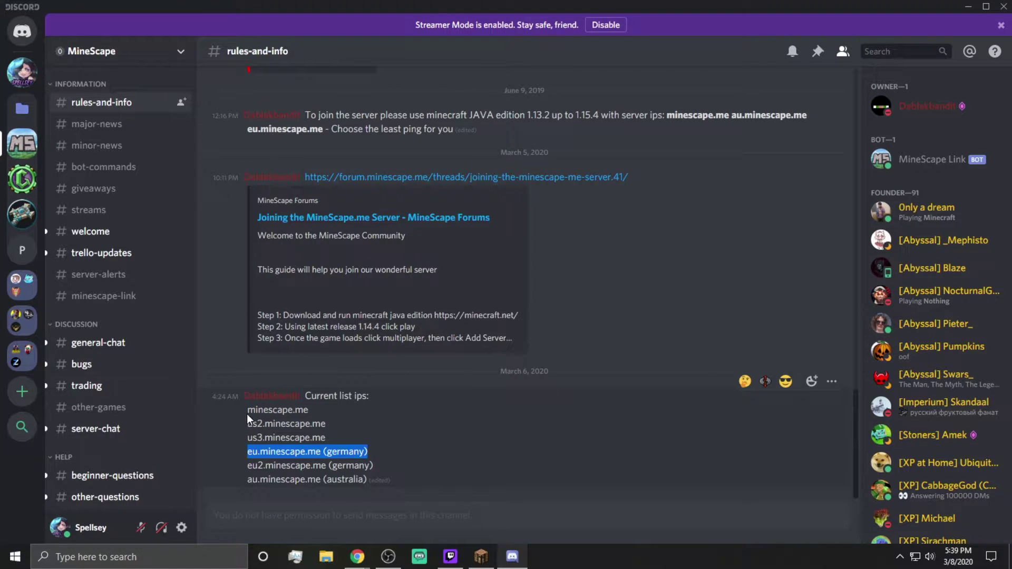
left_click_drag(247, 410, 302, 409)
left_click(265, 411)
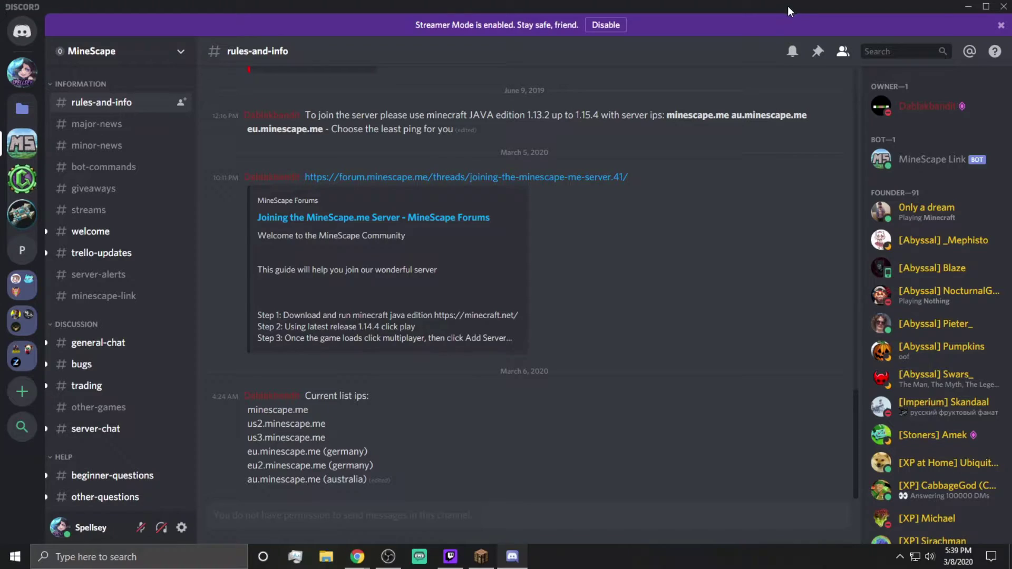
Step: Arrange the Discord and Minecraft windows side by side, with Minecraft showing the multiplayer server list
left_click_drag(804, 4, 3, 103)
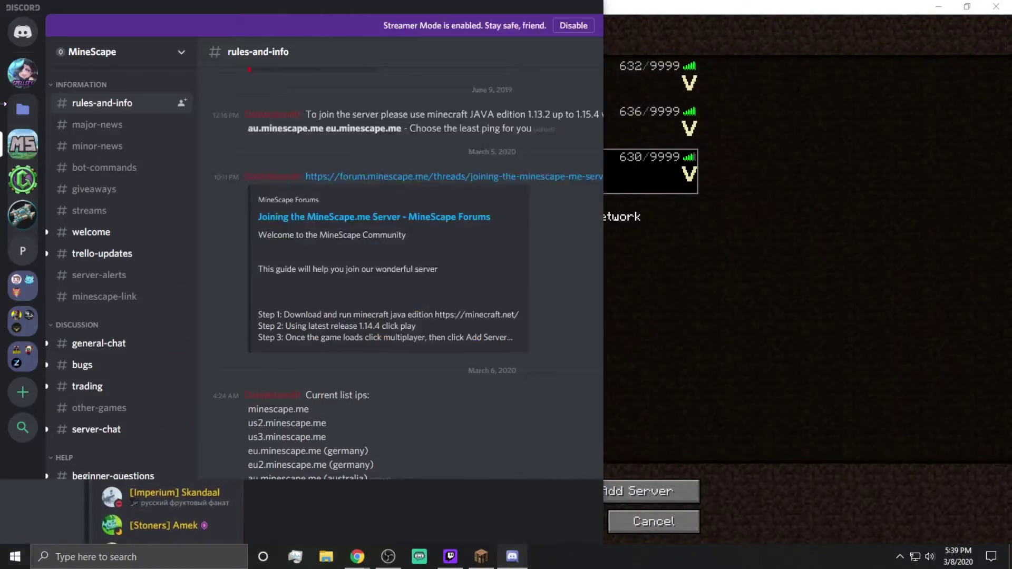
left_click(748, 112)
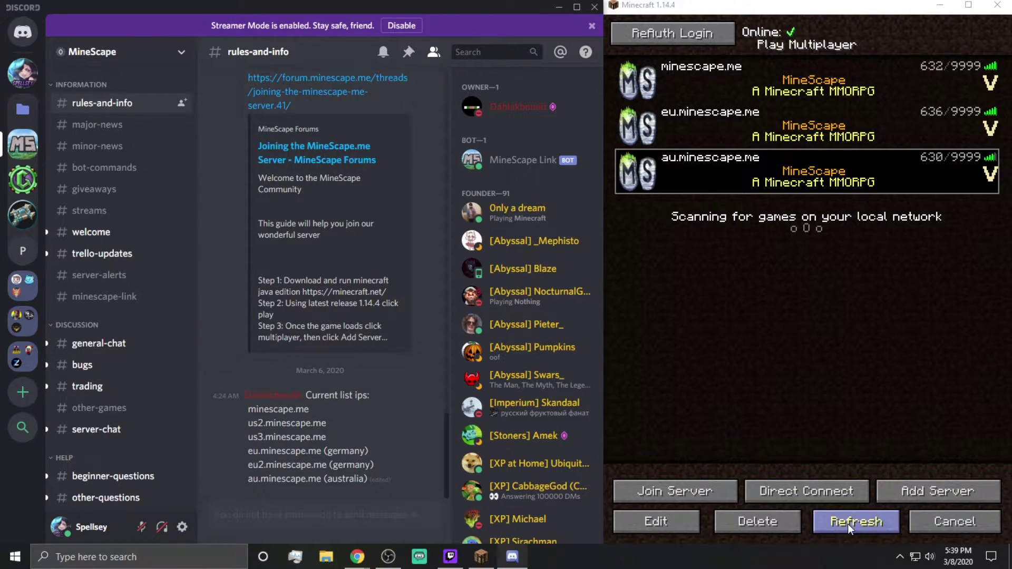
Step: Delete the au.minescape.me, eu.minescape.me and minescape.me entries from the multiplayer server list
left_click(757, 521)
left_click(729, 242)
left_click(648, 125)
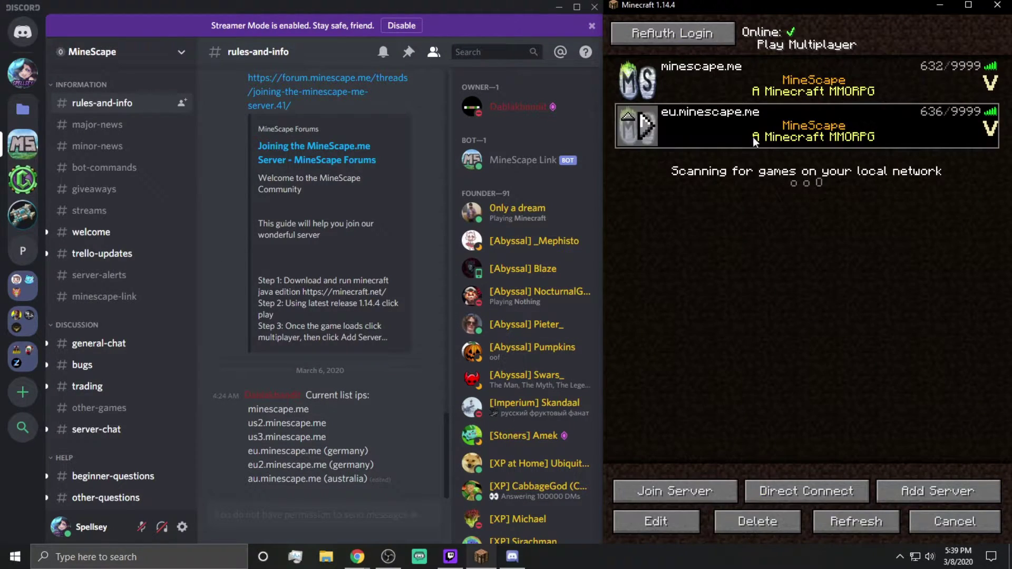
left_click(753, 520)
left_click(736, 239)
left_click(685, 79)
left_click(758, 521)
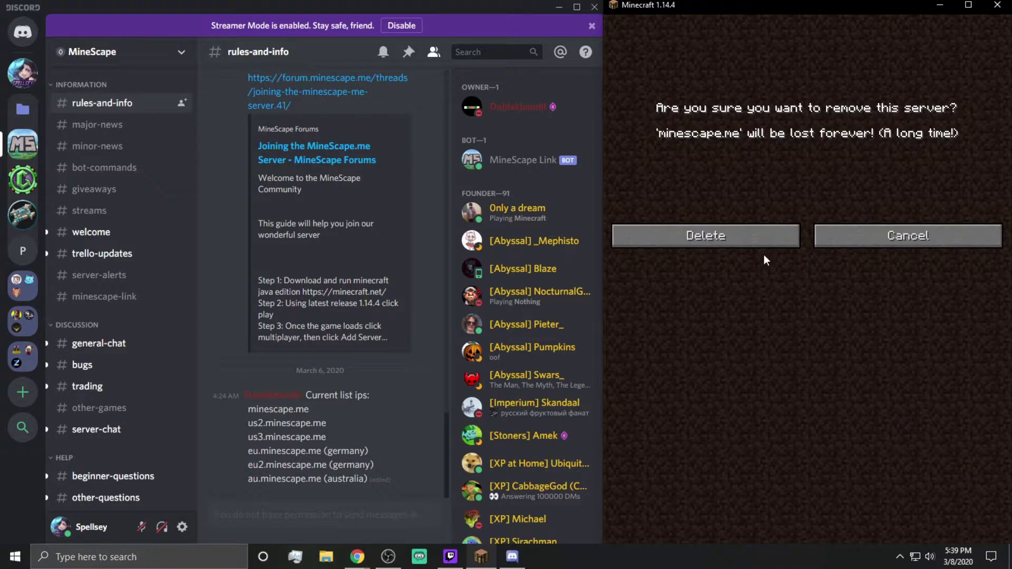
left_click(762, 240)
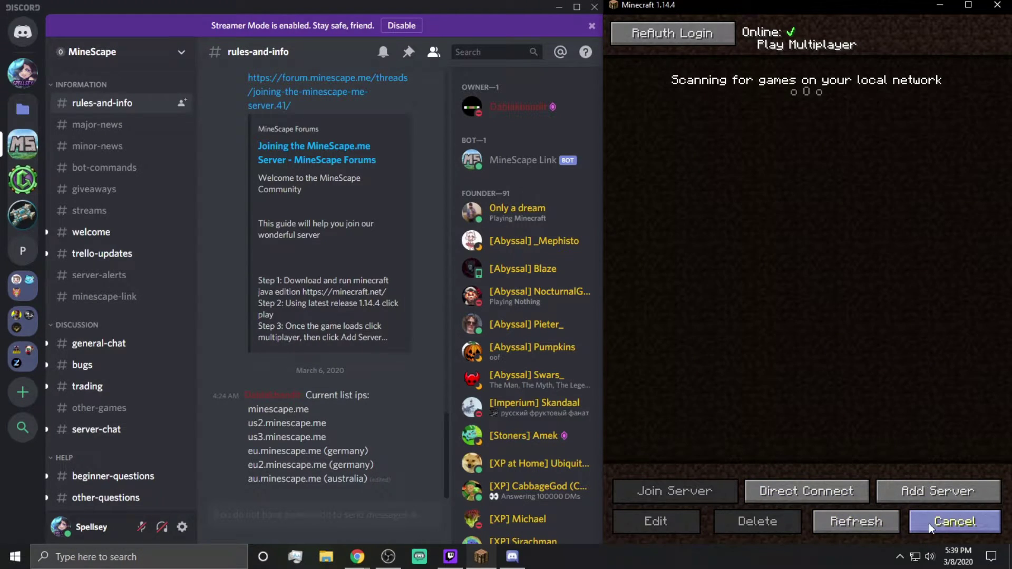
Step: Return to the MineScape title screen, maximize the Minecraft window and reopen the multiplayer server list from there
left_click(954, 526)
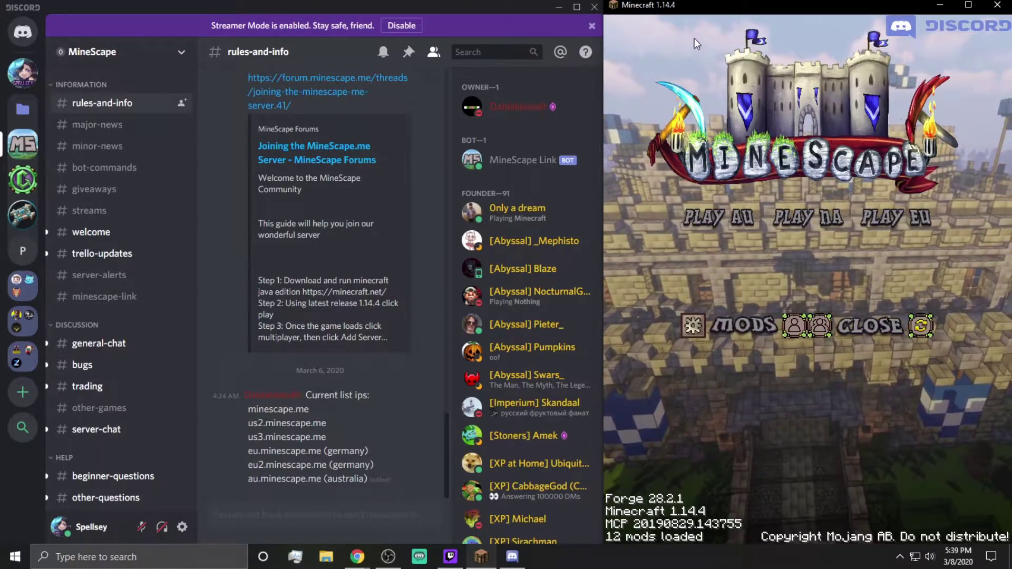
left_click_drag(705, 6, 577, 109)
double_click(577, 109)
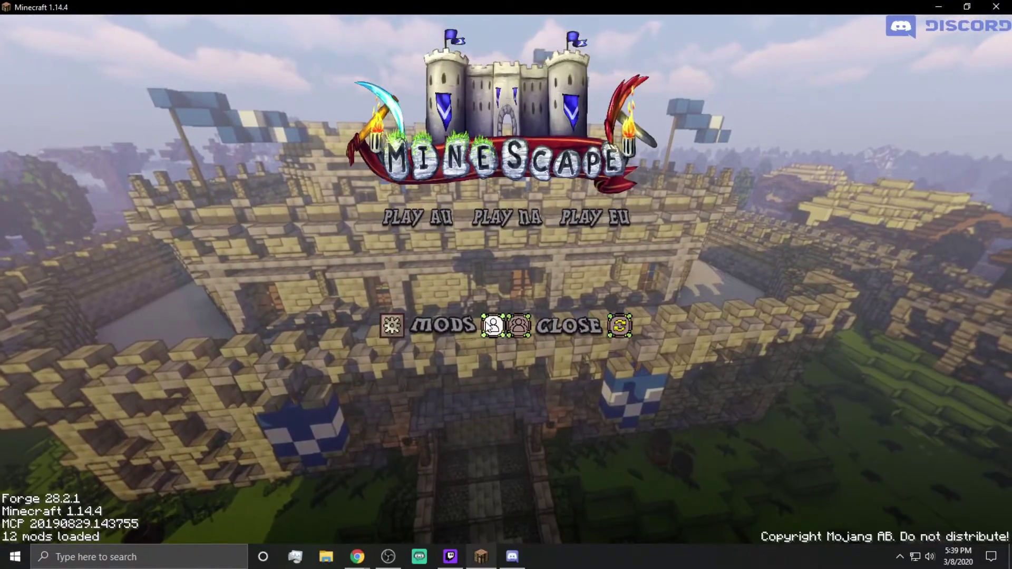
left_click(521, 330)
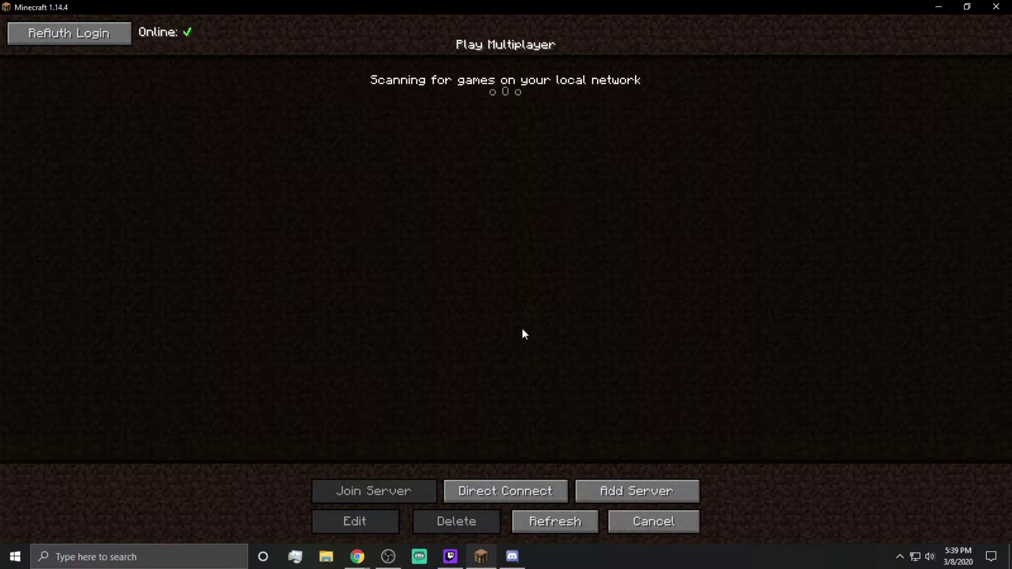
left_click(653, 521)
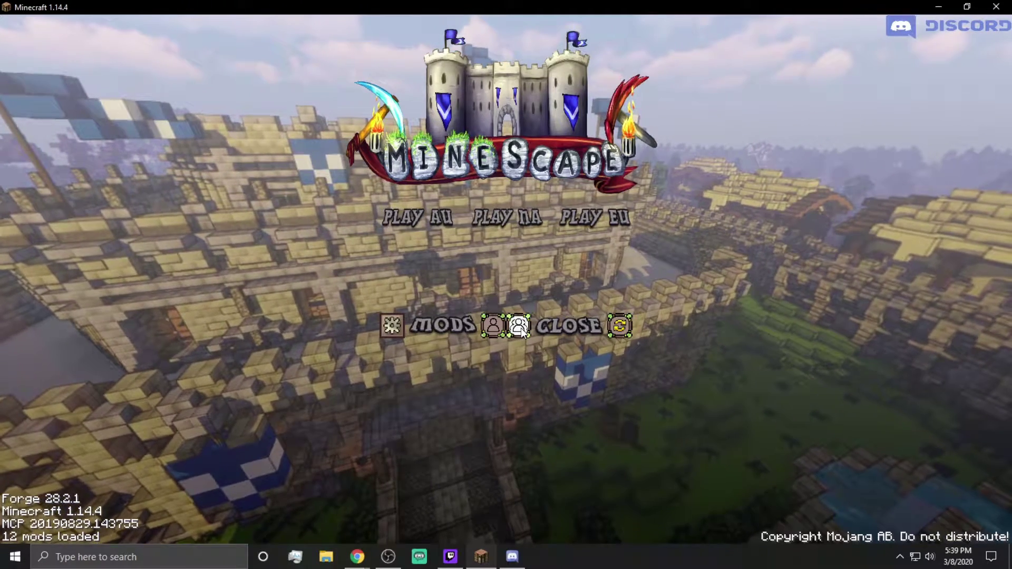
left_click(522, 330)
Step: Restore the Minecraft window beside Discord and hide Discord's member list, narrowing the Discord window slightly
double_click(594, 6)
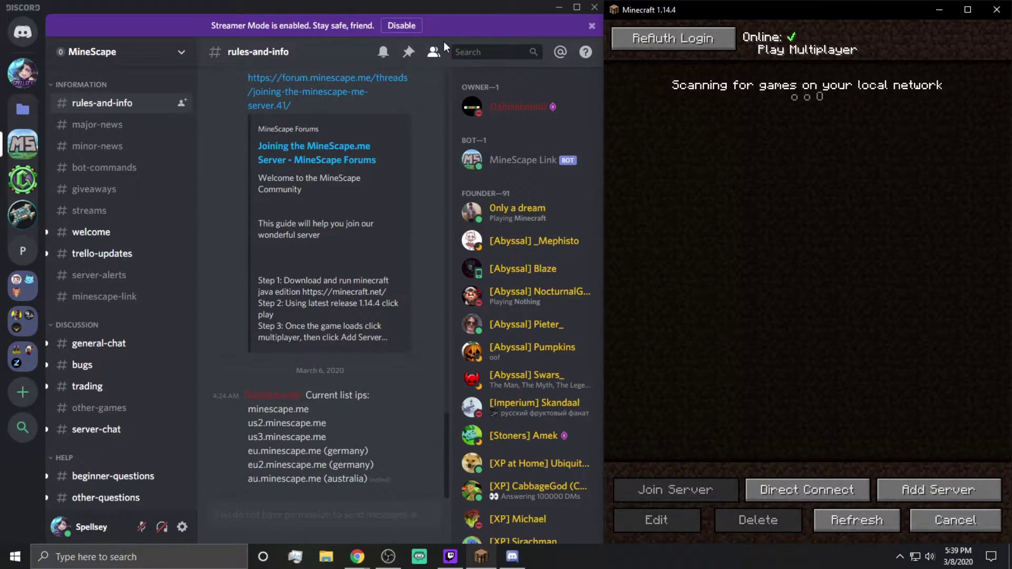
left_click(433, 52)
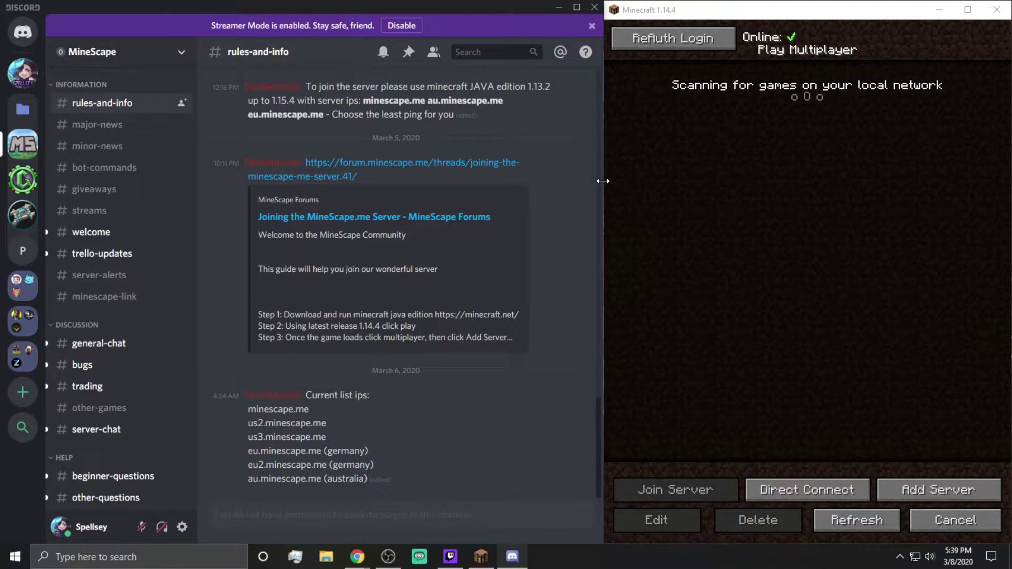
left_click_drag(602, 181, 595, 181)
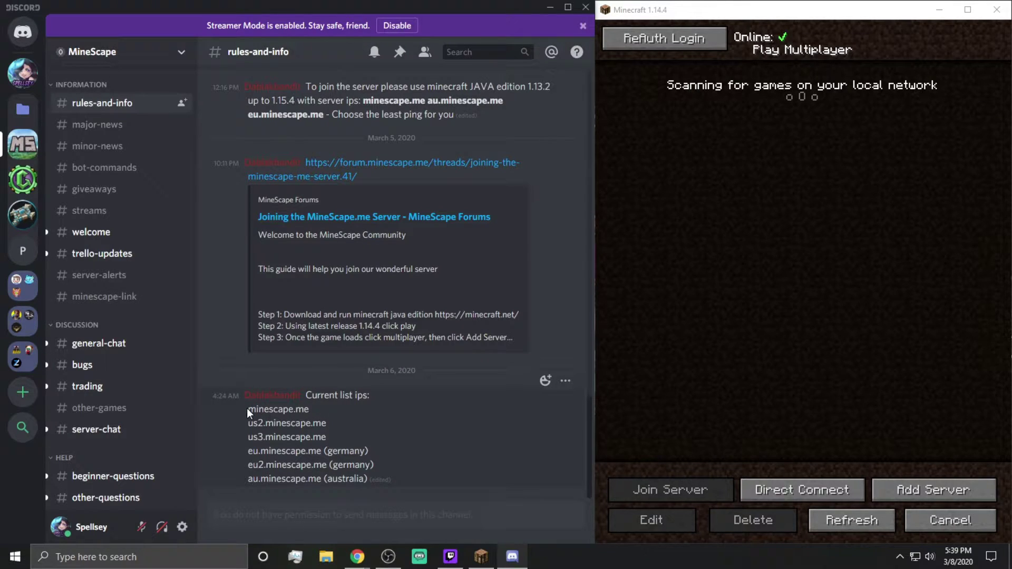
Step: Copy the minescape.me address from the current IP list in Discord and return to Minecraft
left_click_drag(249, 412, 333, 411)
key("ctrl+c")
left_click(737, 328)
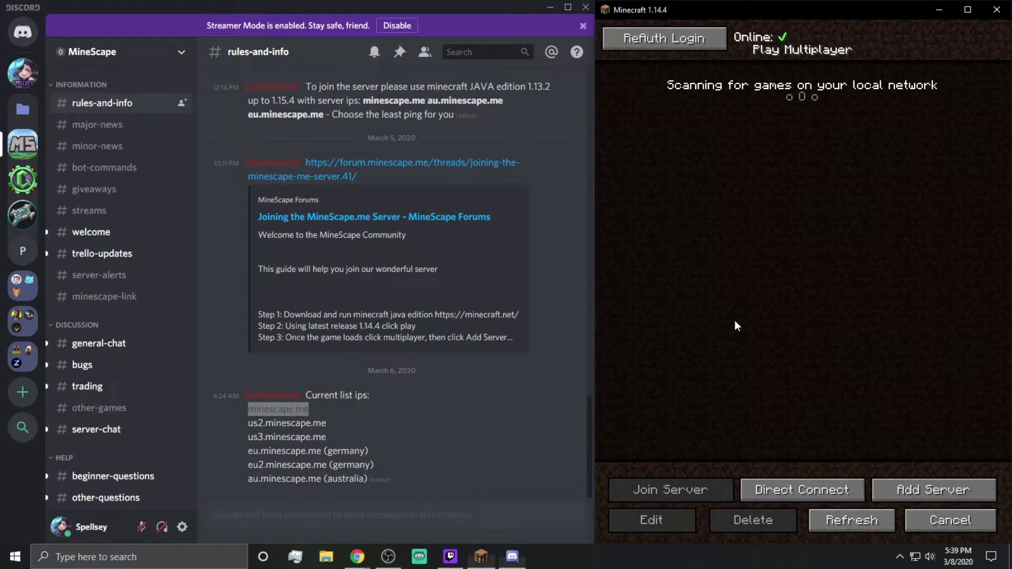
left_click(781, 490)
key("ctrl+v")
left_click(794, 330)
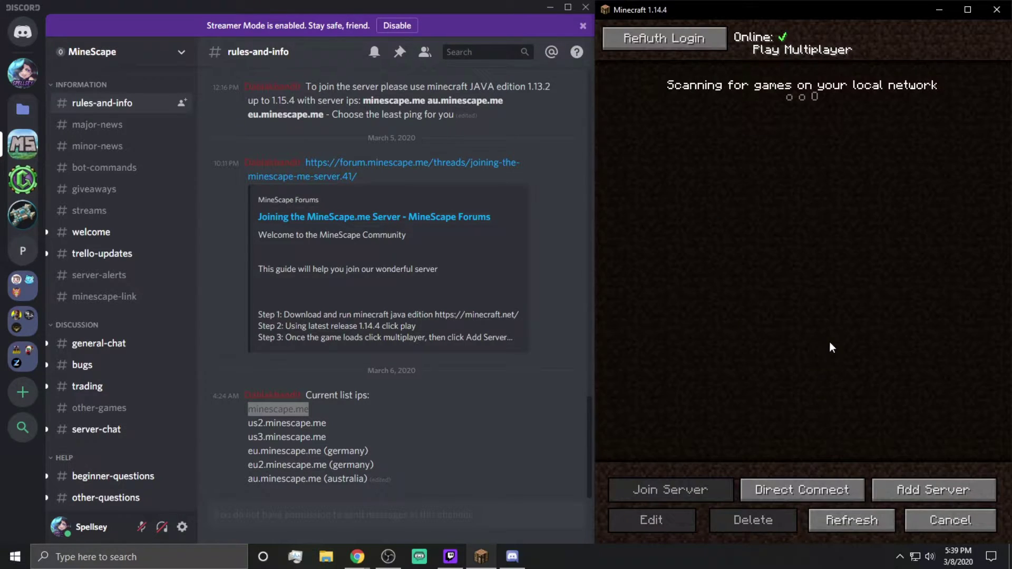
Step: Add a server with minescape.me as both name and address, and change its server resource packs option from the default
left_click(906, 497)
key("ctrl+a")
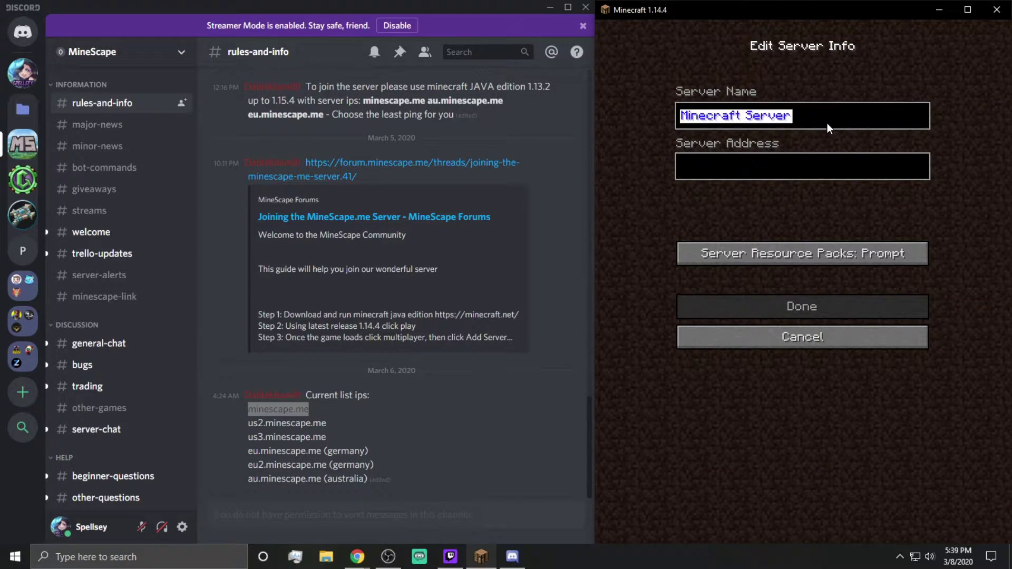
key("ctrl+v")
left_click(782, 166)
key("ctrl+v")
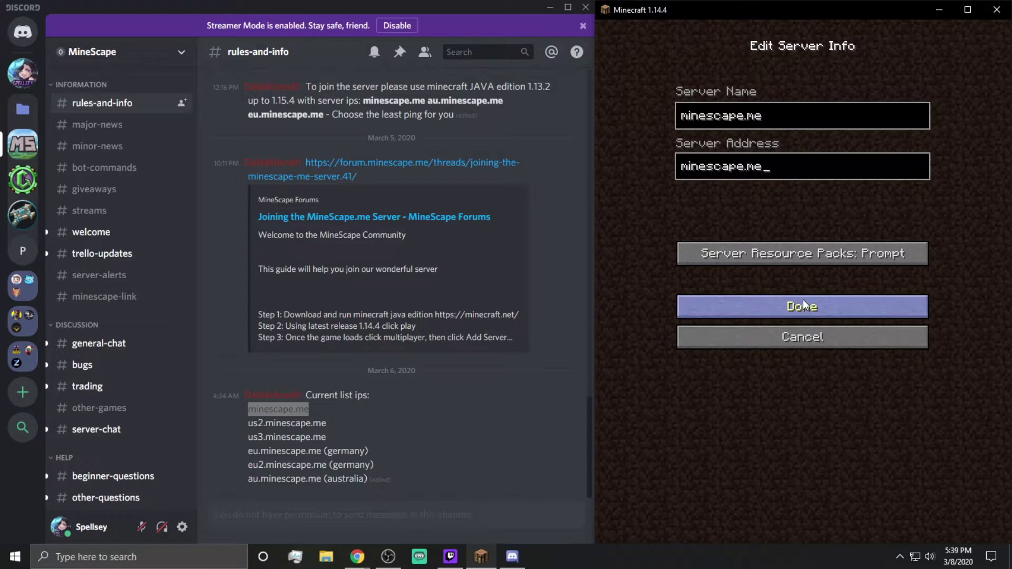
left_click(802, 253)
left_click(822, 308)
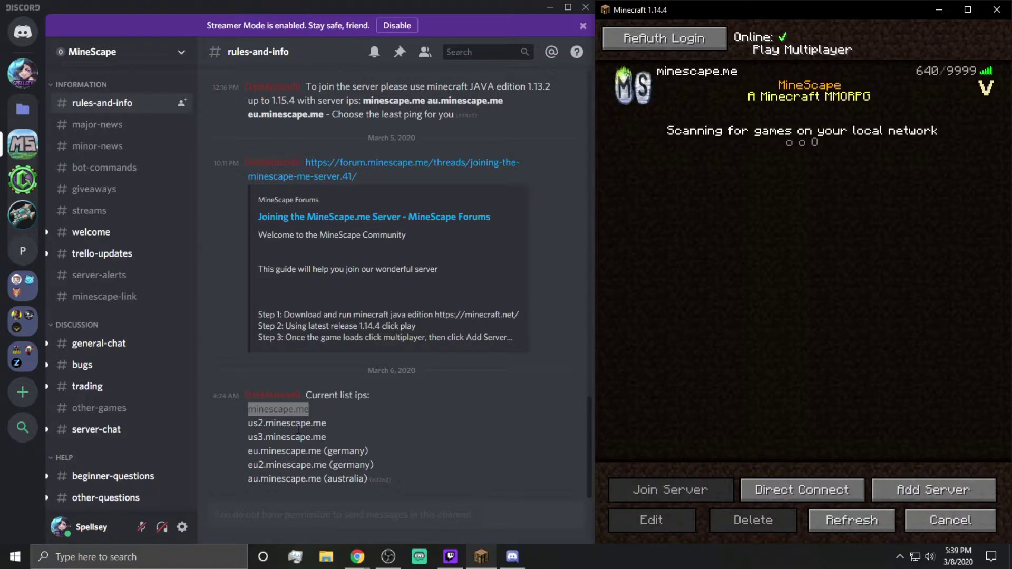
Step: Copy eu.minescape.me from Discord's IP list and add it in Minecraft as both server name and address, with server resource packs enabled
left_click(262, 428)
left_click_drag(250, 422, 333, 429)
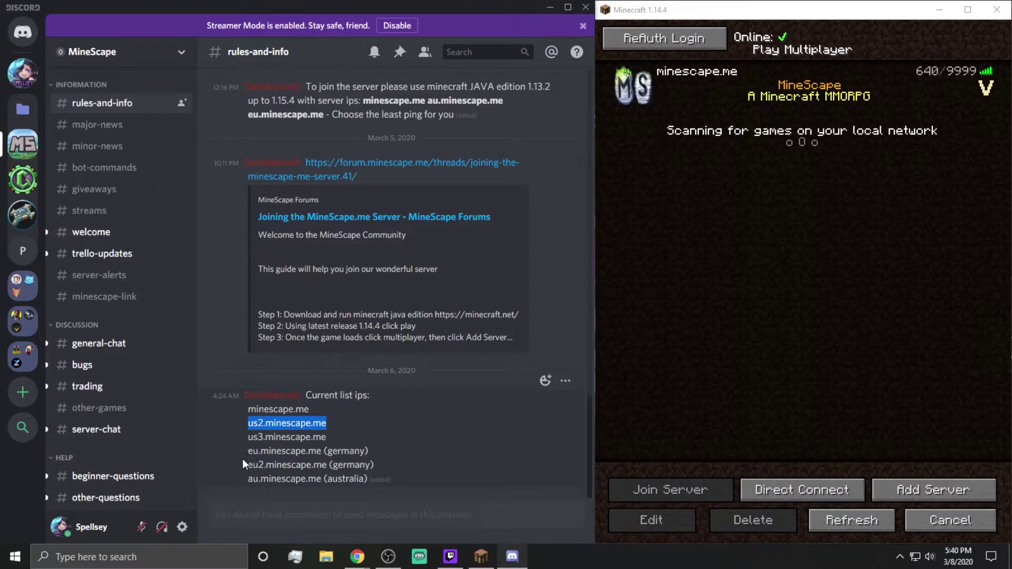
mouse_move(249, 451)
left_mouse_down()
mouse_move(363, 447)
mouse_move(243, 448)
left_mouse_up()
key("ctrl+c")
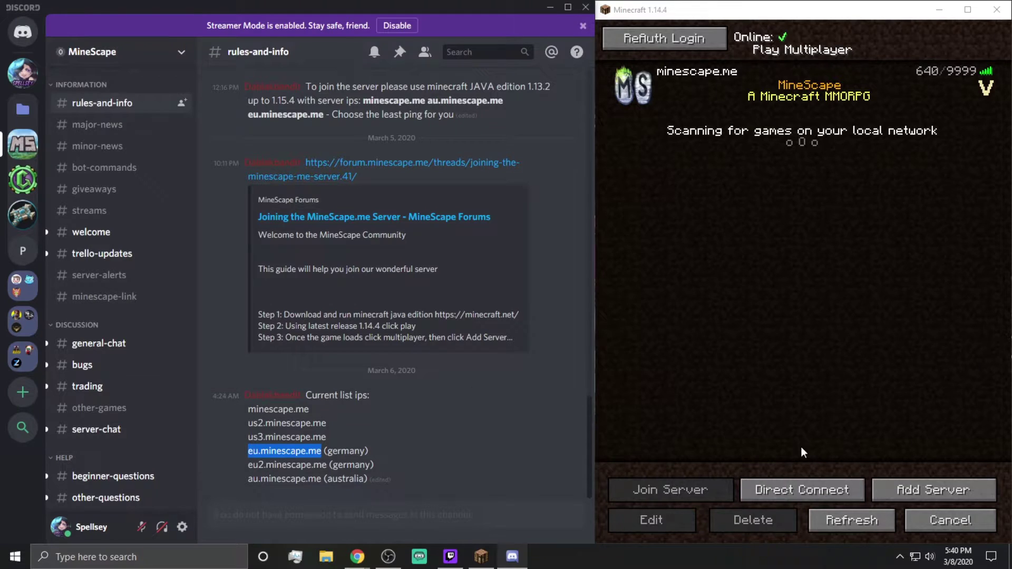
left_click(915, 491)
key("ctrl+a")
key("ctrl+v")
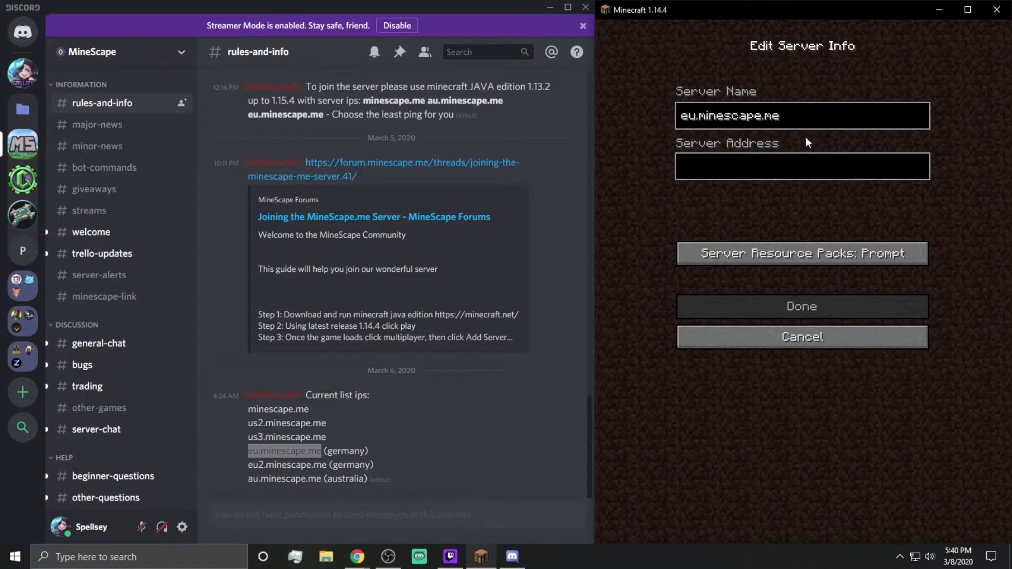
left_click(779, 170)
key("ctrl+v")
left_click(831, 260)
left_click(818, 308)
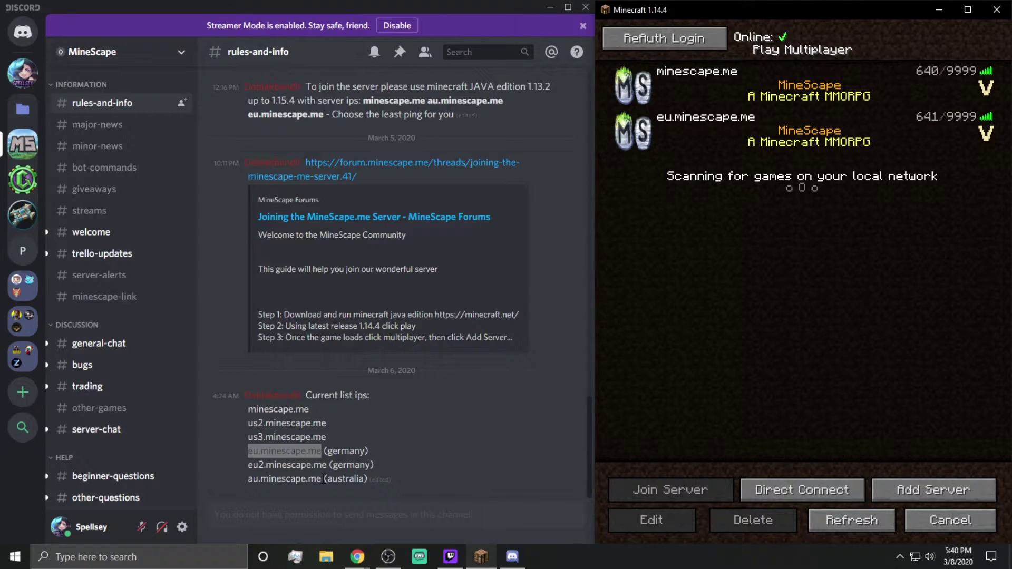
Step: Copy au.minescape.me from Discord's IP list and add a server with it as name and address, with server resource packs enabled
left_click(250, 479)
left_click_drag(303, 479, 323, 480)
key("ctrl+c")
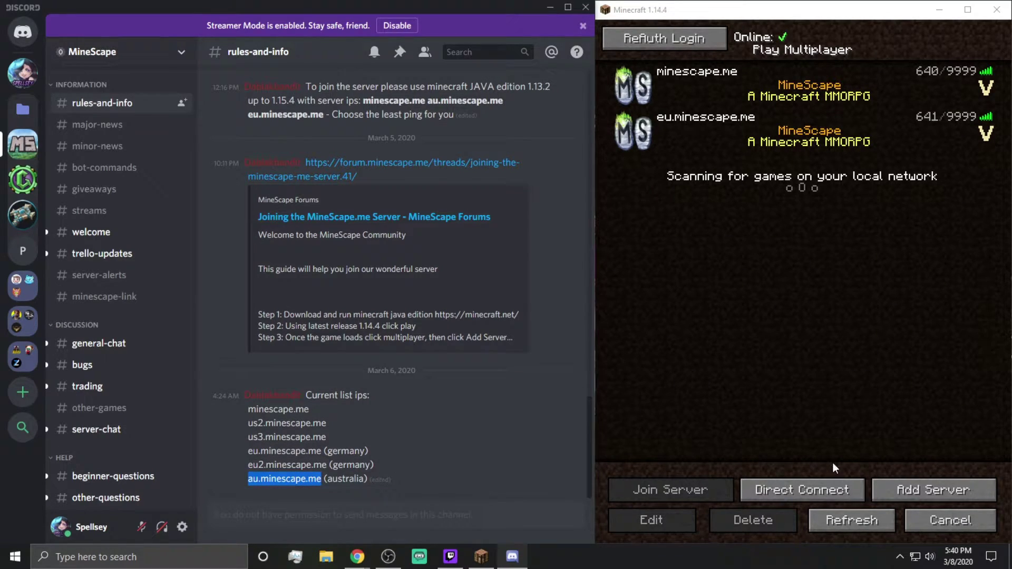
left_click(917, 490)
key("ctrl+a")
key("ctrl+v")
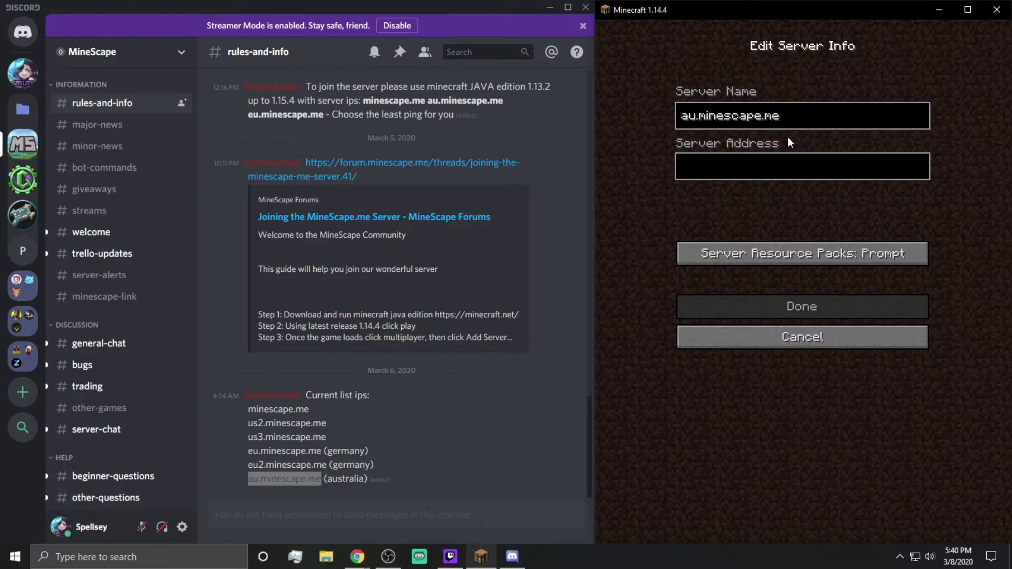
left_click(774, 172)
key("ctrl+v")
left_click(802, 253)
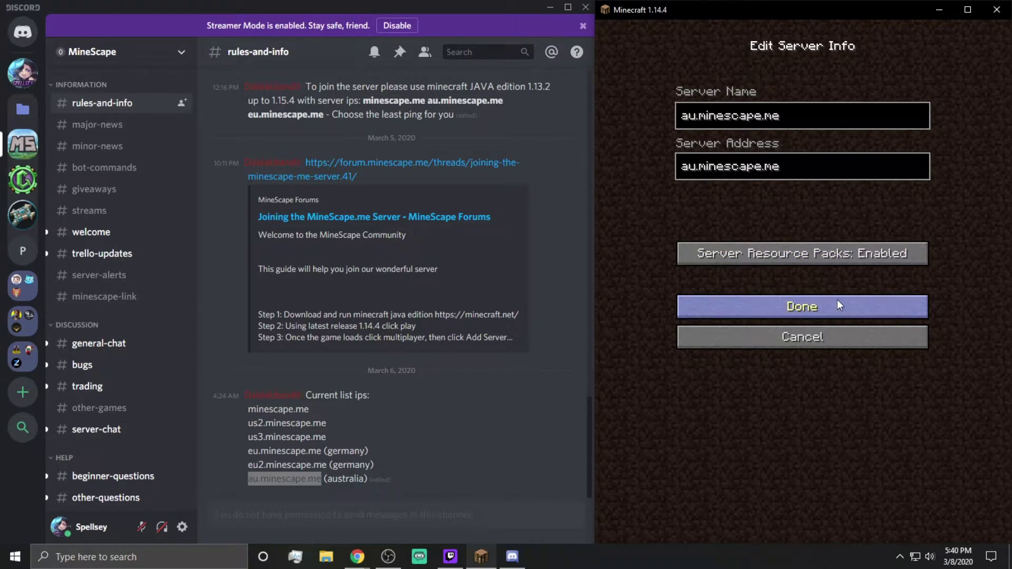
left_click(803, 308)
Step: Copy us2.minescape.me from Discord's IP list and add a server with it as name and address, with server resource packs enabled
left_click(256, 420)
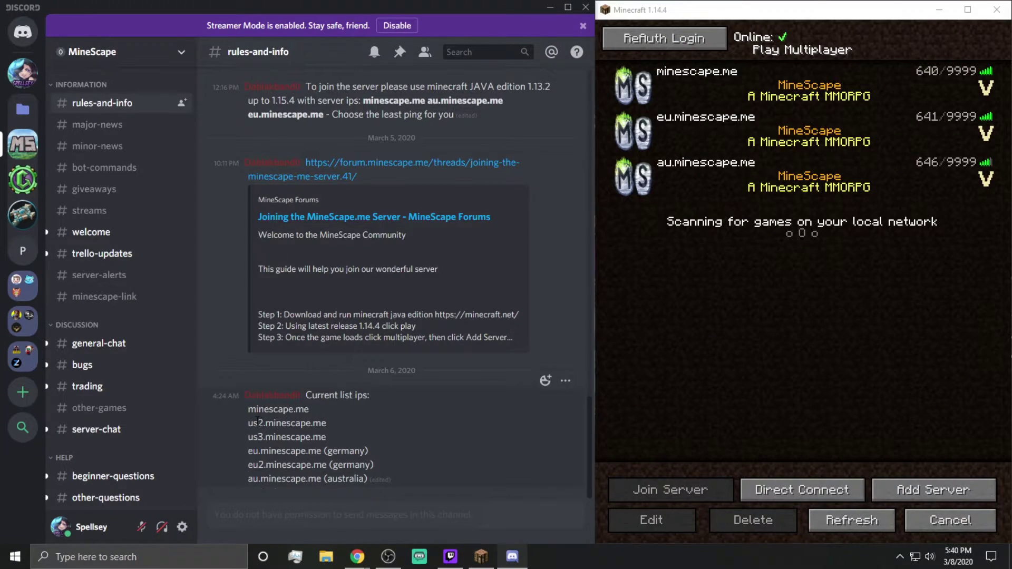
left_click_drag(250, 423, 325, 423)
key("ctrl+c")
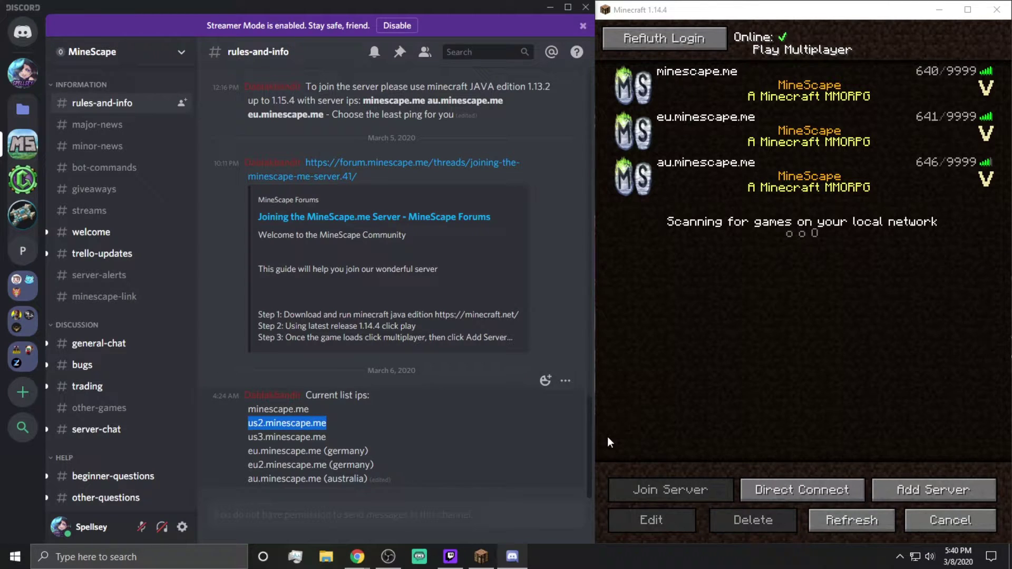
left_click(934, 490)
key("ctrl+a")
key("ctrl+v")
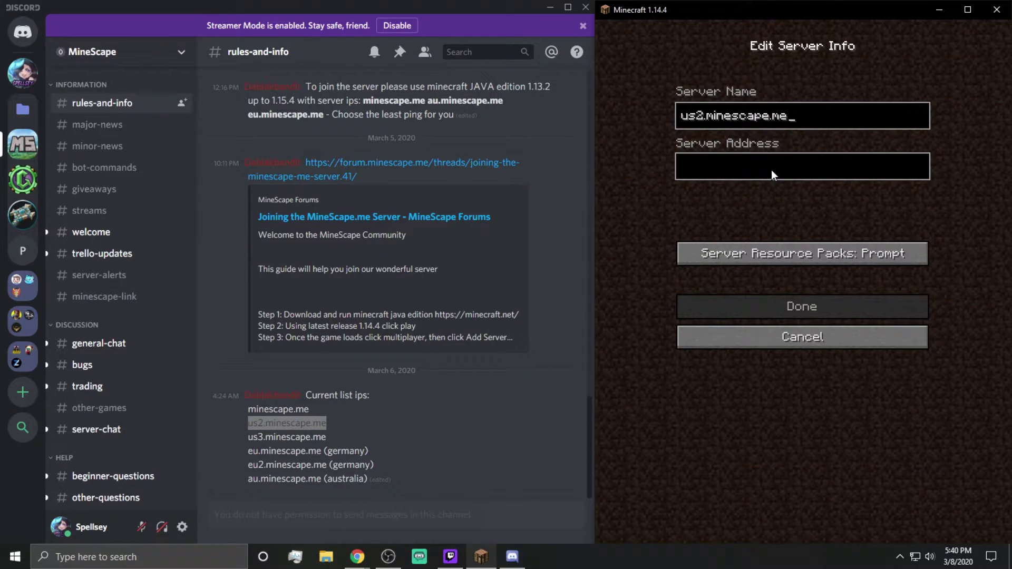
left_click(771, 177)
key("ctrl+v")
left_click(791, 253)
left_click(818, 312)
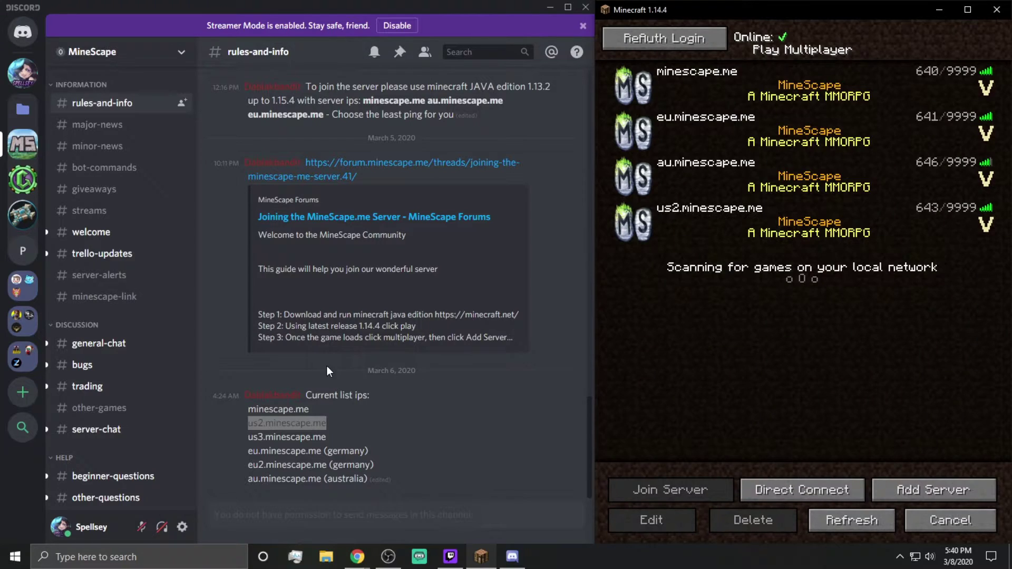
Step: Copy us3.minescape.me from Discord's IP list and add a server with it as name and address, with server resource packs enabled
left_click(261, 463)
left_click_drag(250, 435, 354, 444)
key("ctrl+c")
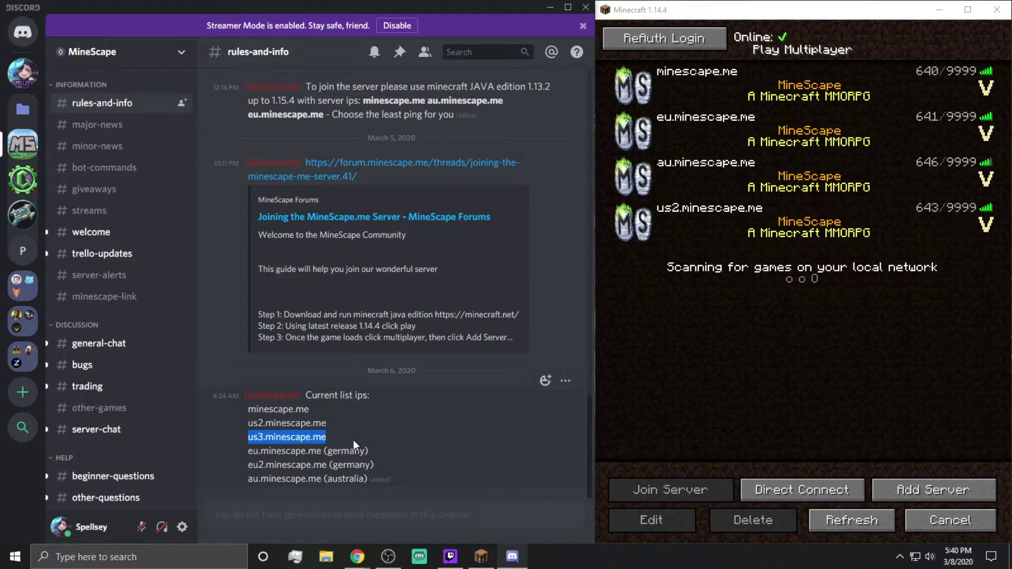
left_click(928, 490)
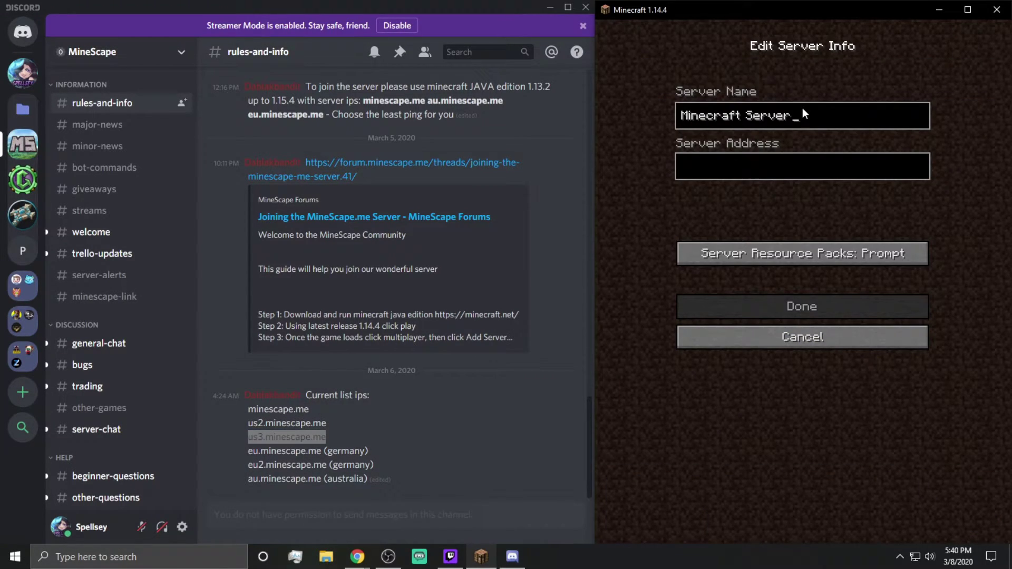
key("ctrl+a")
key("ctrl+v")
left_click(784, 166)
key("ctrl+v")
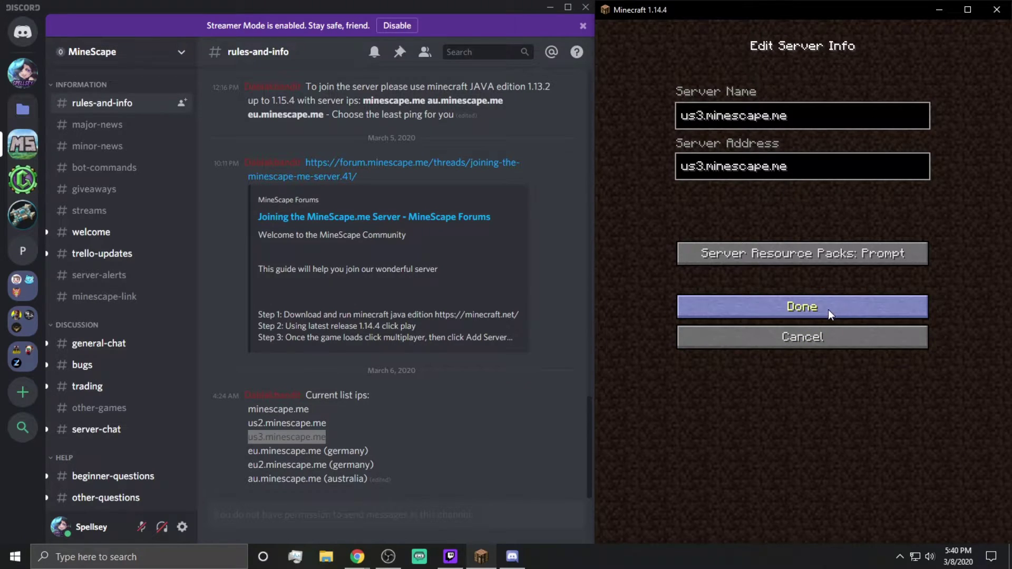
left_click(828, 254)
left_click(827, 311)
Step: Copy eu2.minescape.me from Discord's IP list and add a server with it as name and address, with server resource packs enabled
left_click(243, 470)
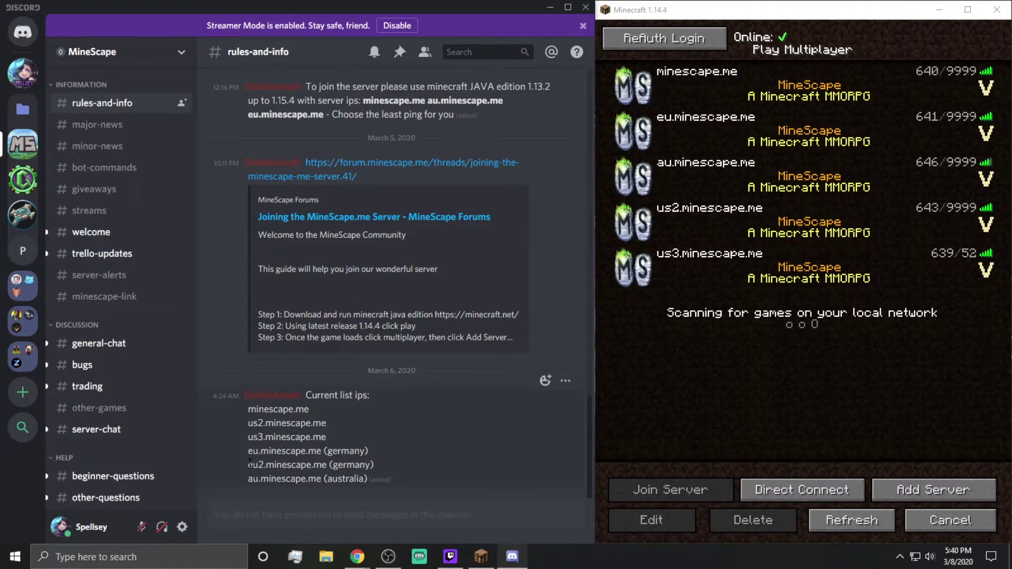
left_click_drag(250, 463, 393, 466)
left_click_drag(327, 466, 246, 467)
key("ctrl+c")
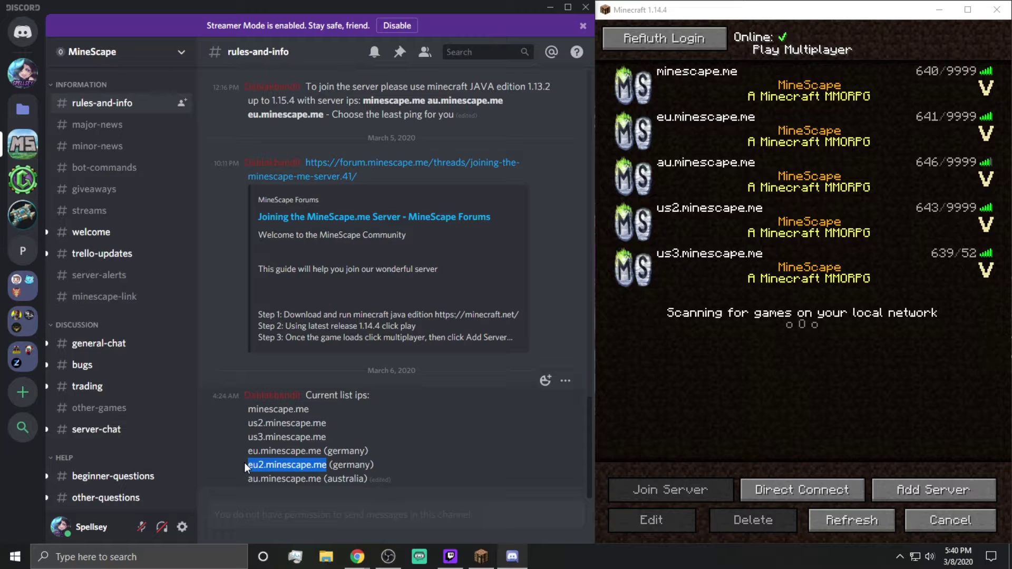
left_click(927, 490)
key("ctrl+a")
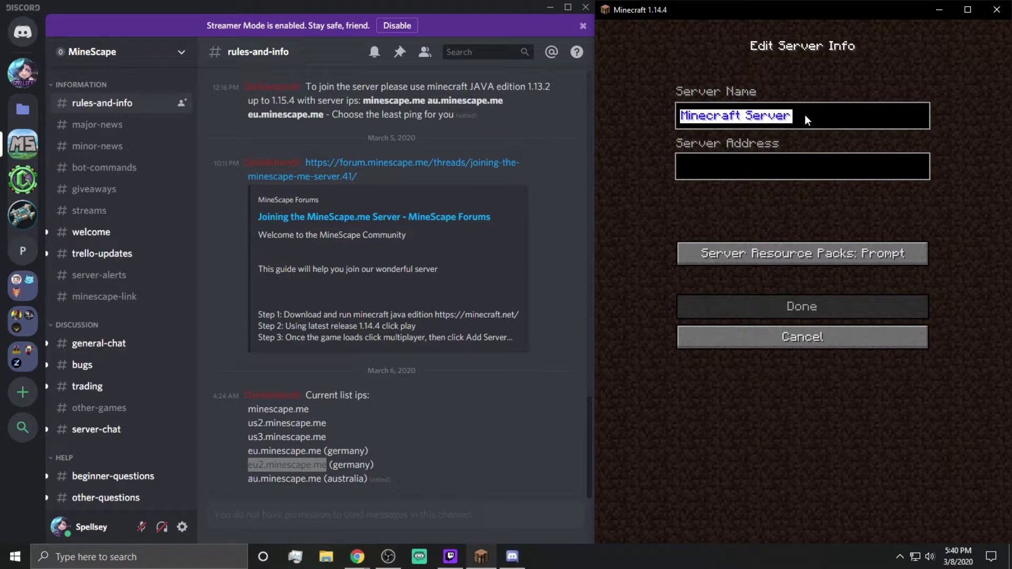
key("ctrl+v")
left_click(783, 170)
key("ctrl+v")
left_click(824, 261)
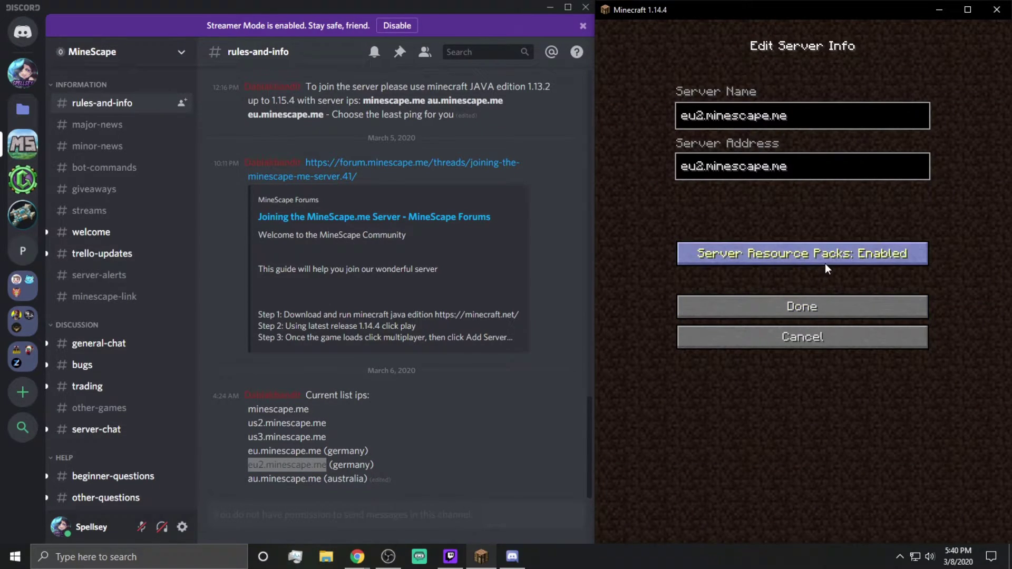
left_click(826, 312)
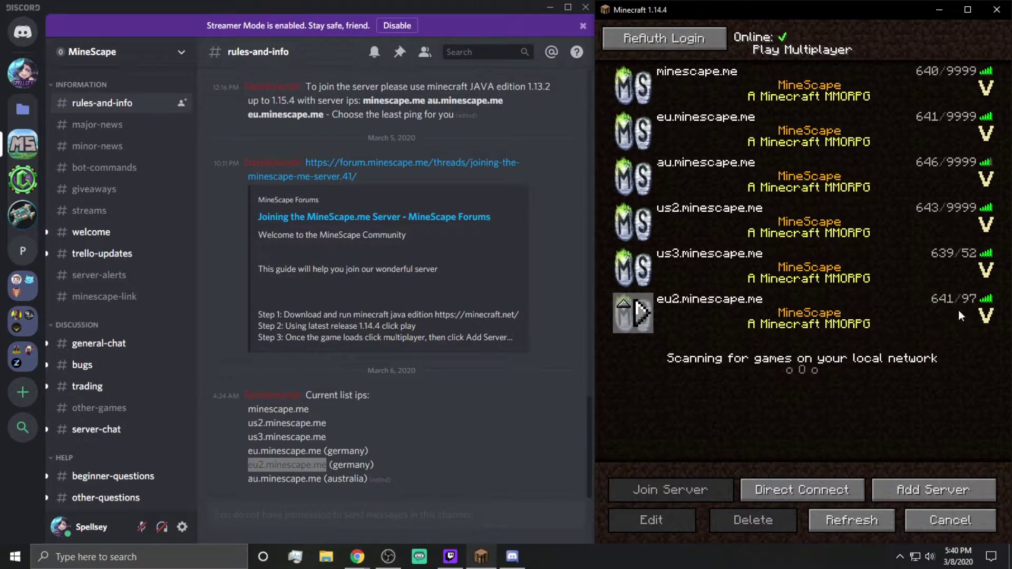
Step: Compare the servers' connection quality, return to the MineScape title screen and reopen the multiplayer server list
mouse_move(989, 301)
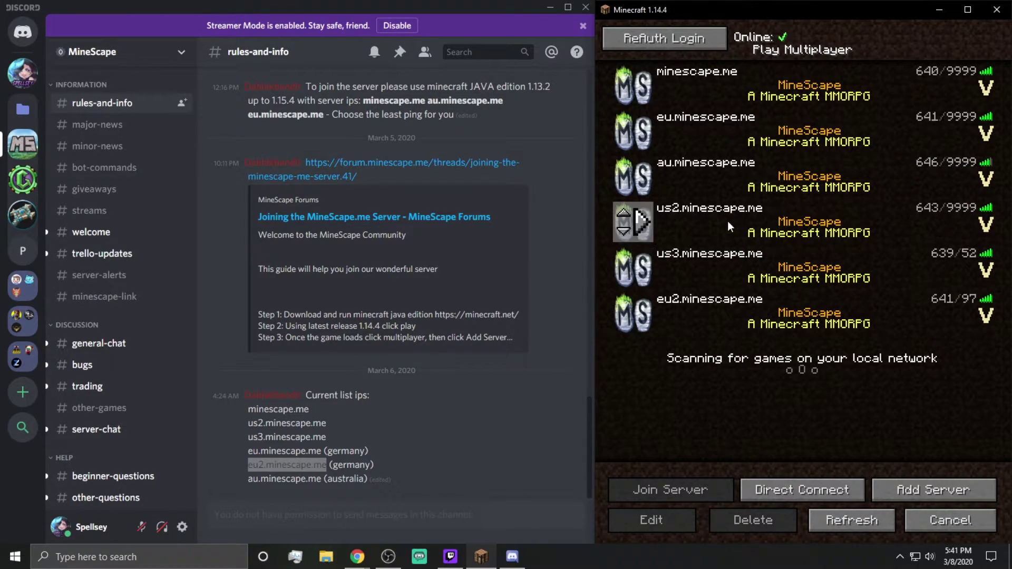
left_click(918, 527)
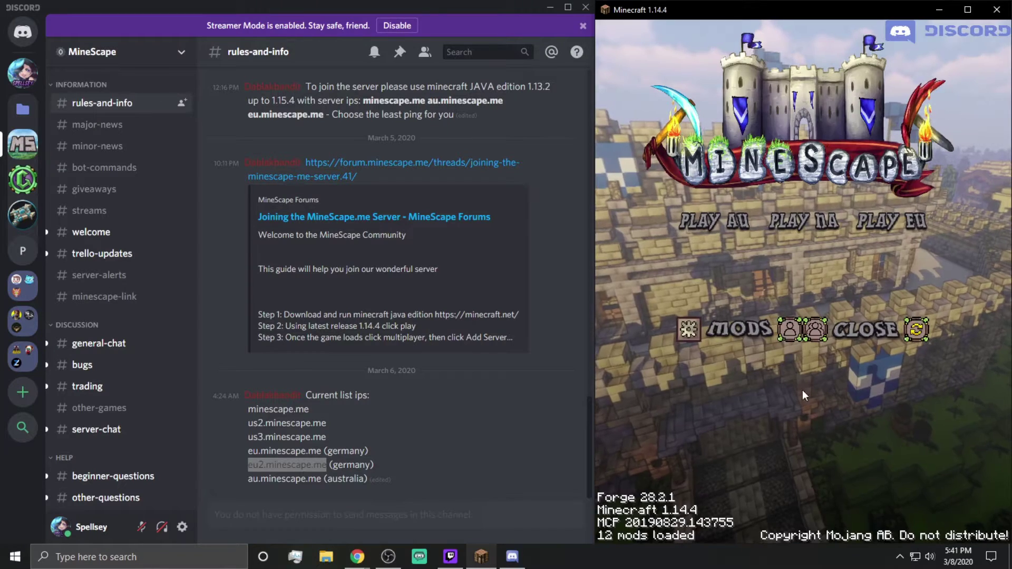
left_click(817, 331)
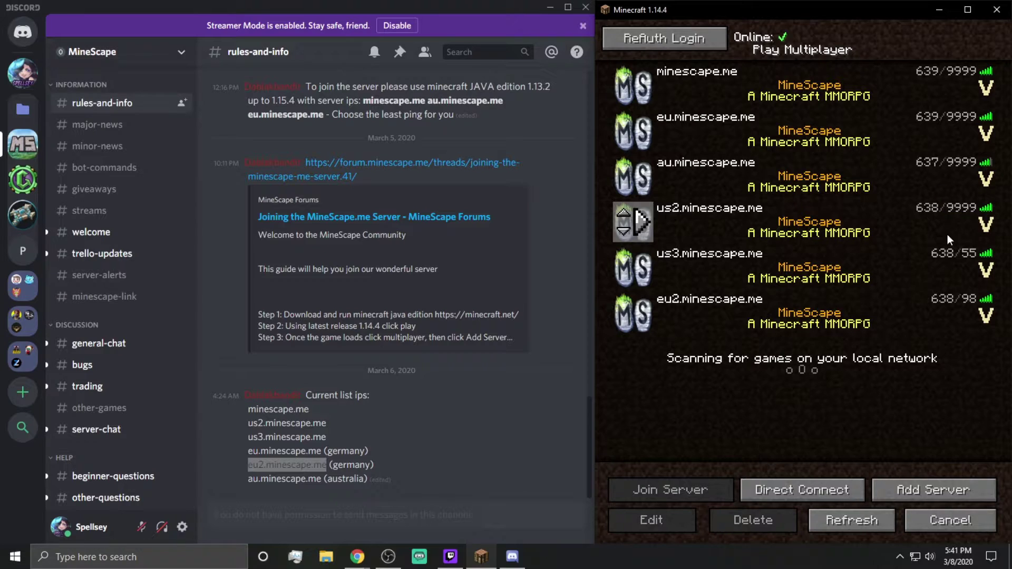
Step: Join the us2.minescape.me server from the multiplayer list and maximize the Minecraft window
left_click(730, 224)
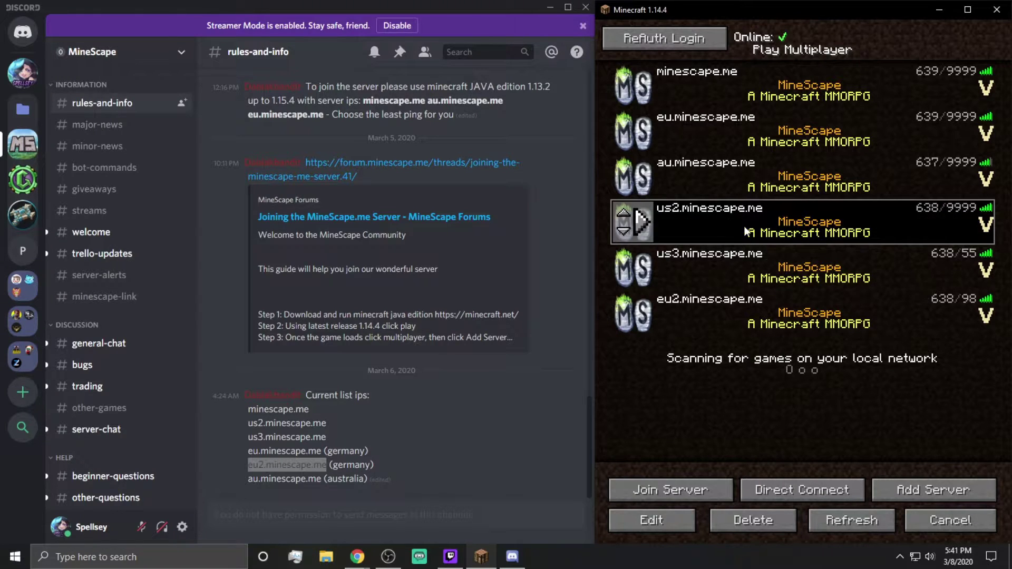
left_click(685, 492)
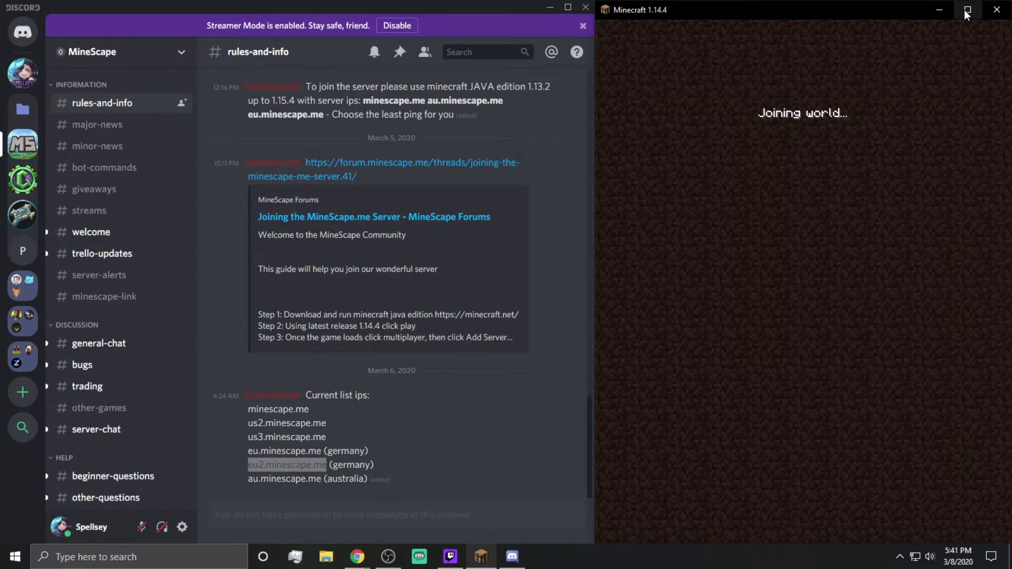
key("super+Up")
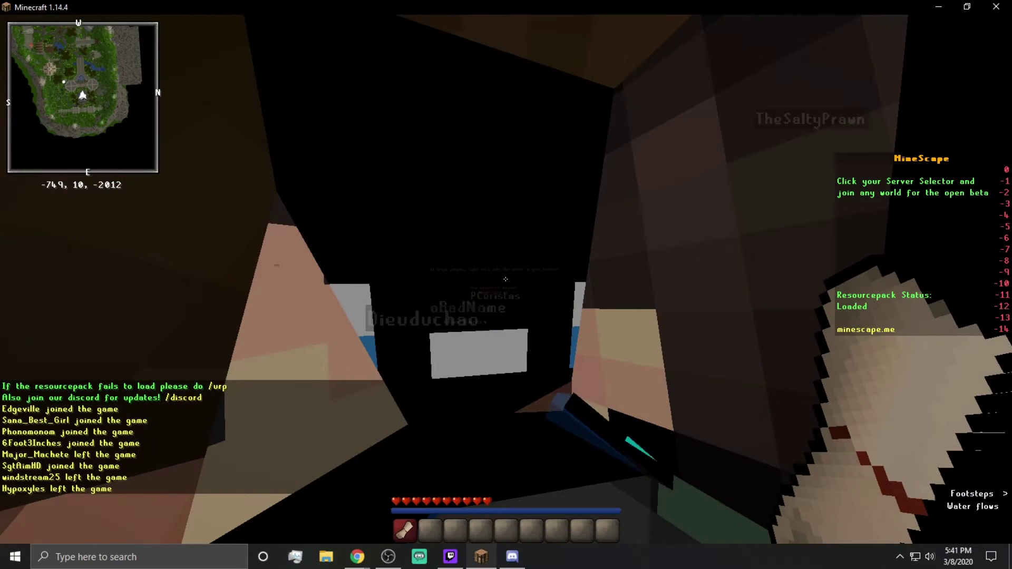
Step: Walk forward in the MineScape lobby, open the Server Selector with the held scroll and join World 5
key("w")
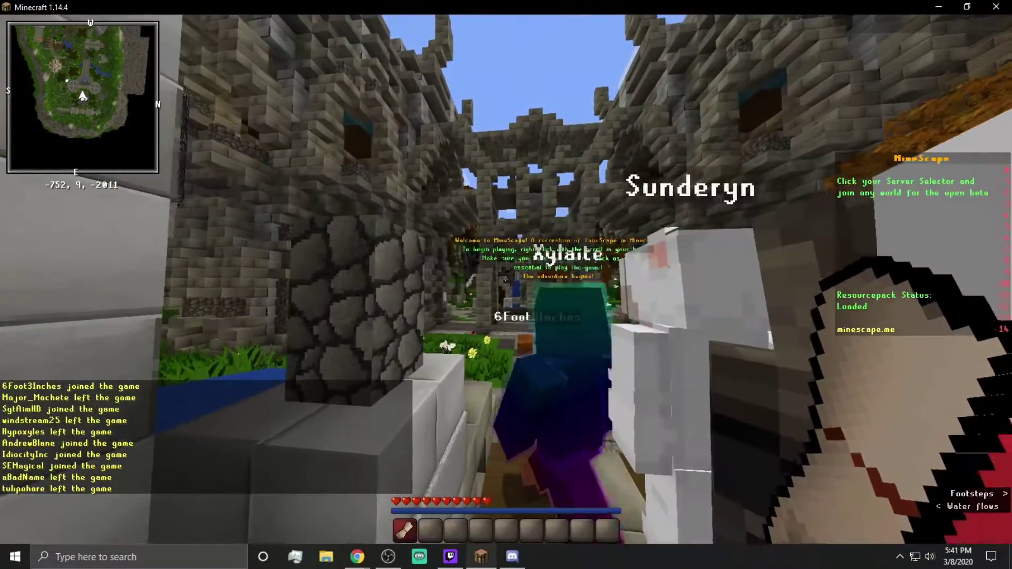
right_click(506, 284)
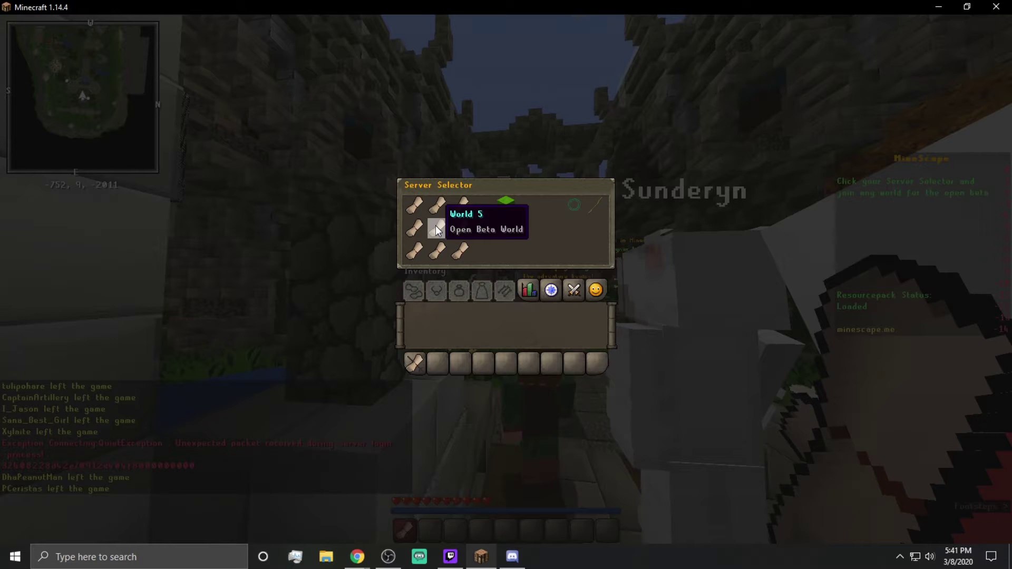
left_click(437, 230)
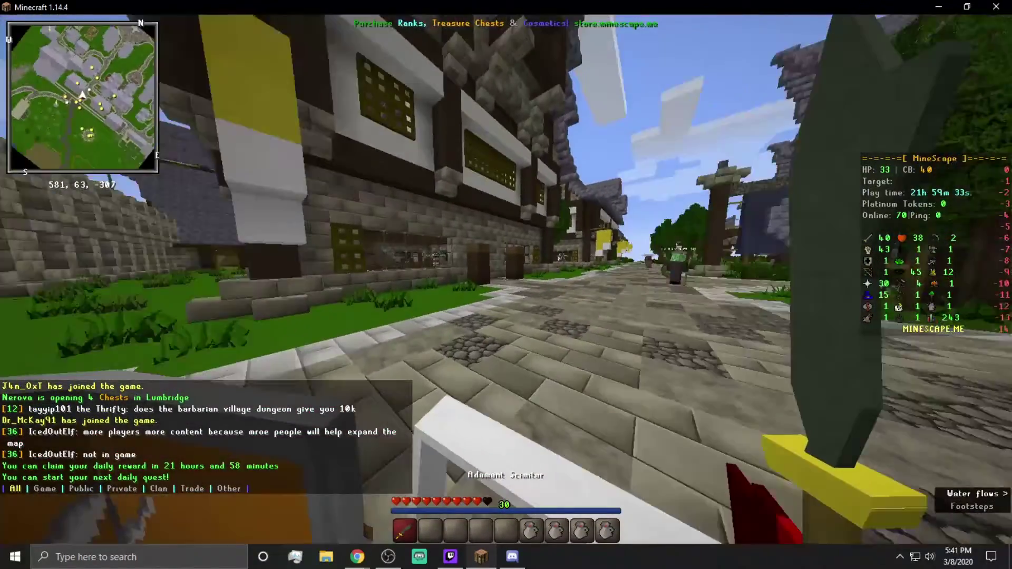
Step: Walk a short way along the town street, turn around toward the stone gate and check the player list
key("w")
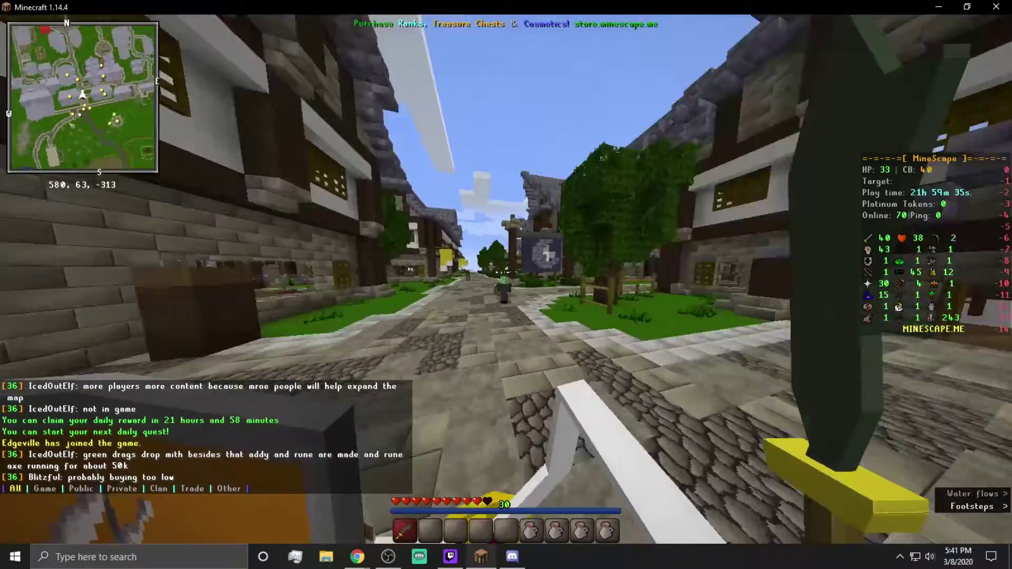
key("w")
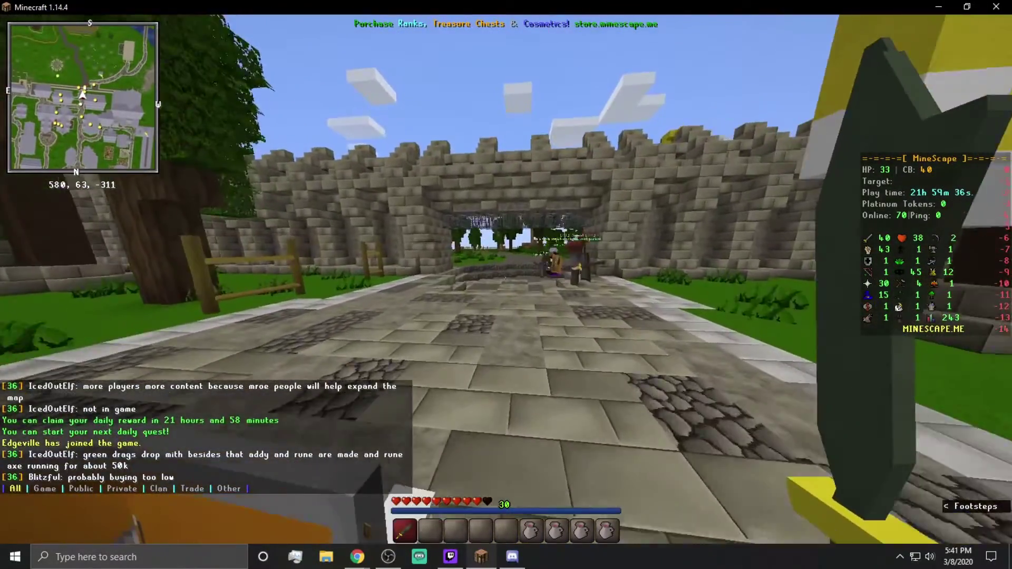
key("Tab")
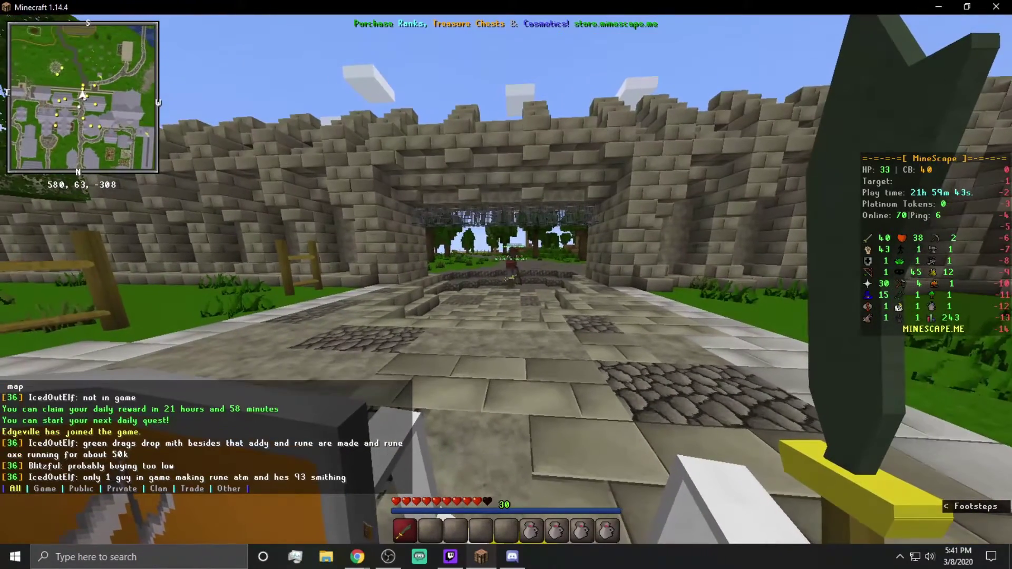
Step: Walk out through the town's stone gate and across the grass beside the wall toward the raised, tree-covered mound
key("w")
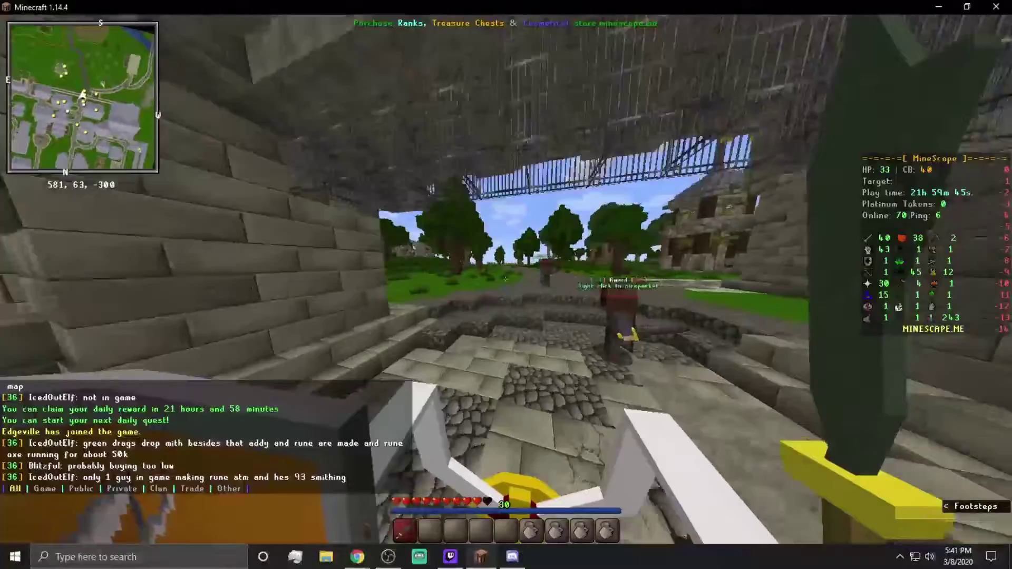
key("w")
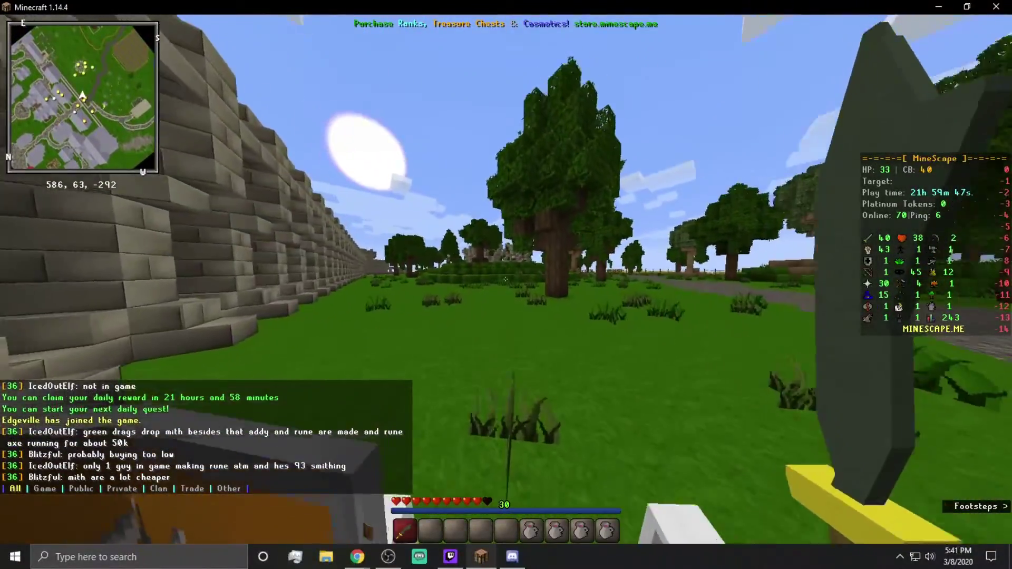
key("w")
scroll(505, 280, "down", 1)
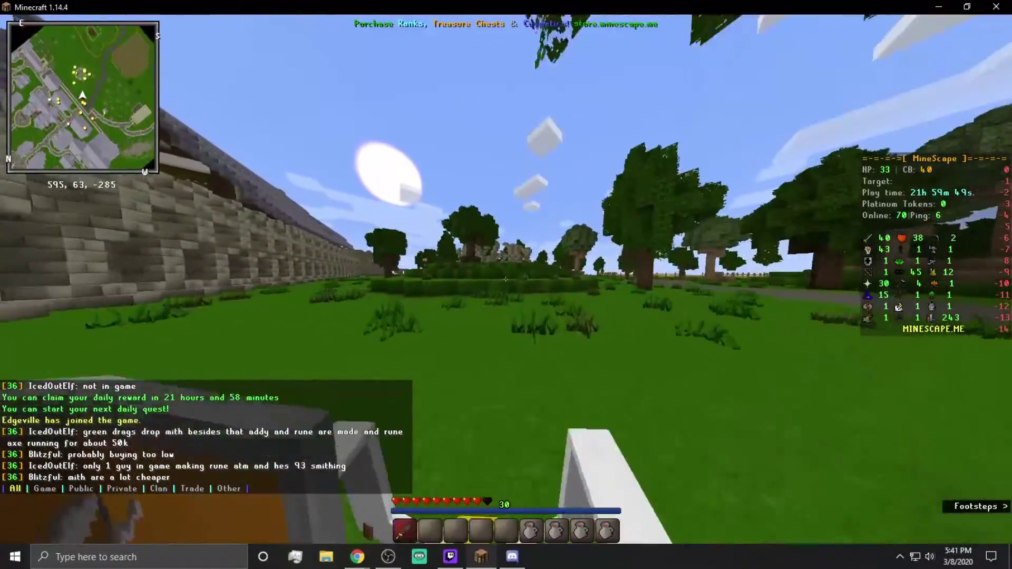
scroll(505, 279, "up", 1)
key("w")
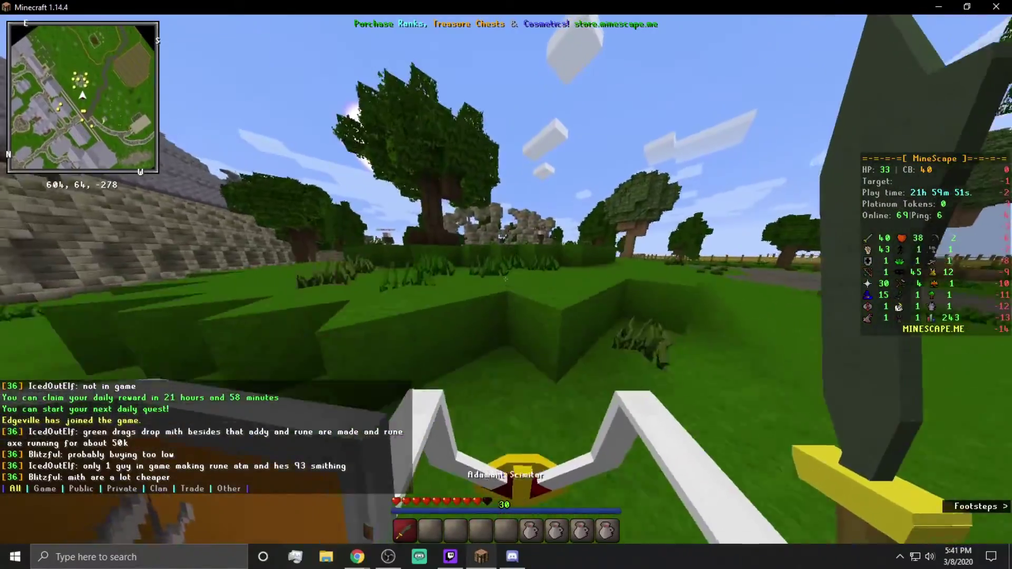
Step: Walk into the ruined stone circle and fight the Dark Wizard with the Adamant Scimitar
key("w")
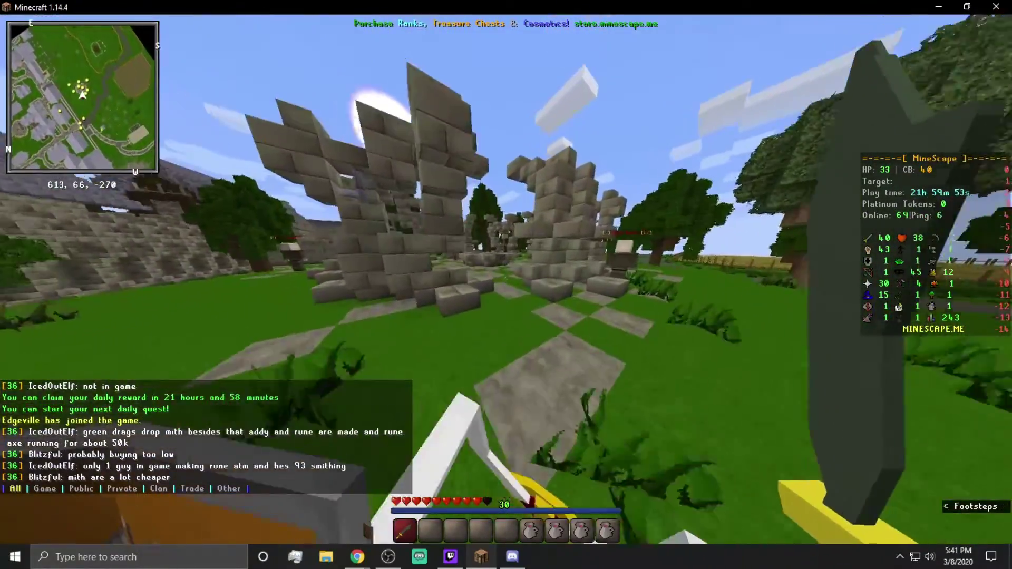
key("w")
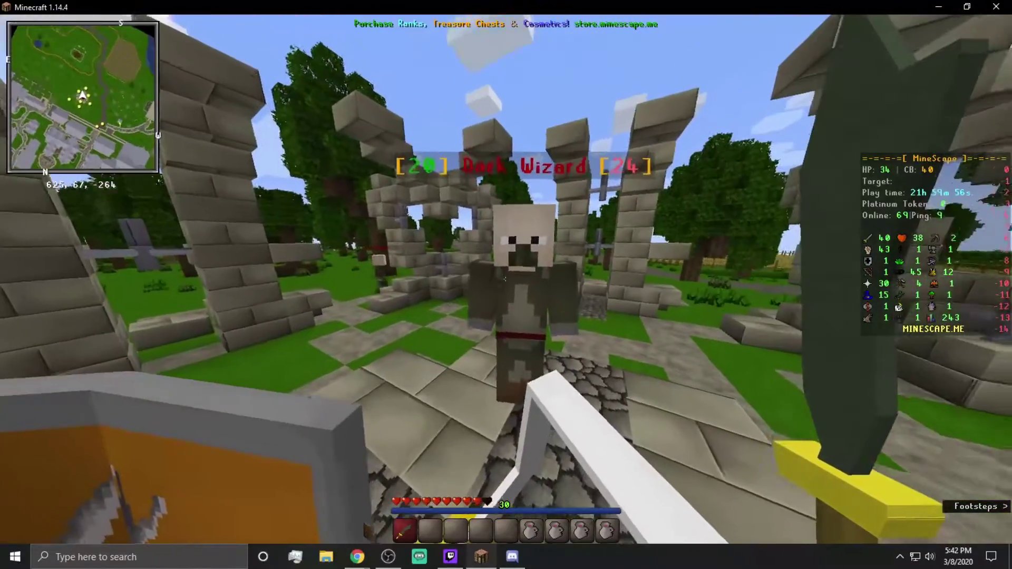
left_click(505, 279)
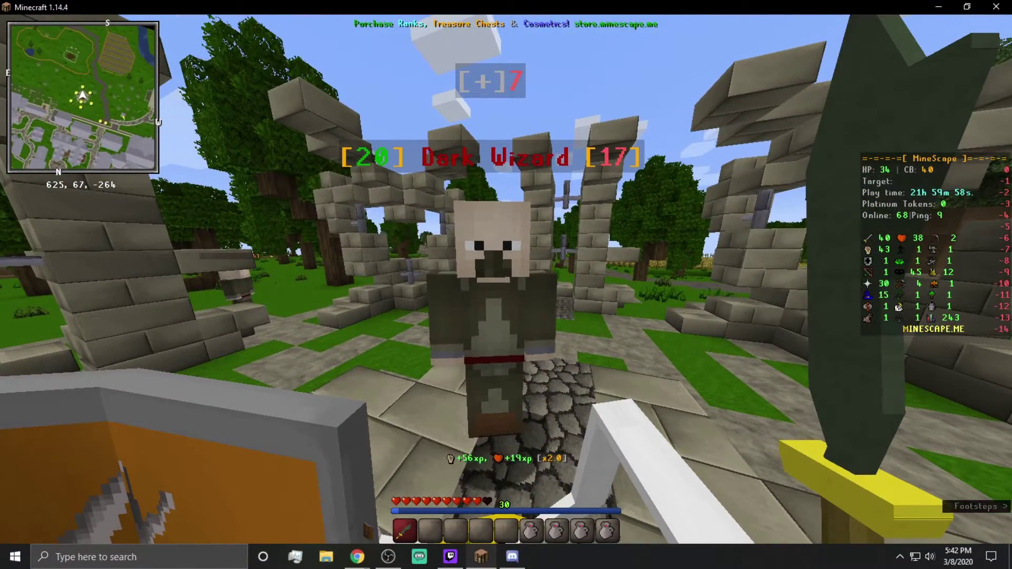
left_click(505, 279)
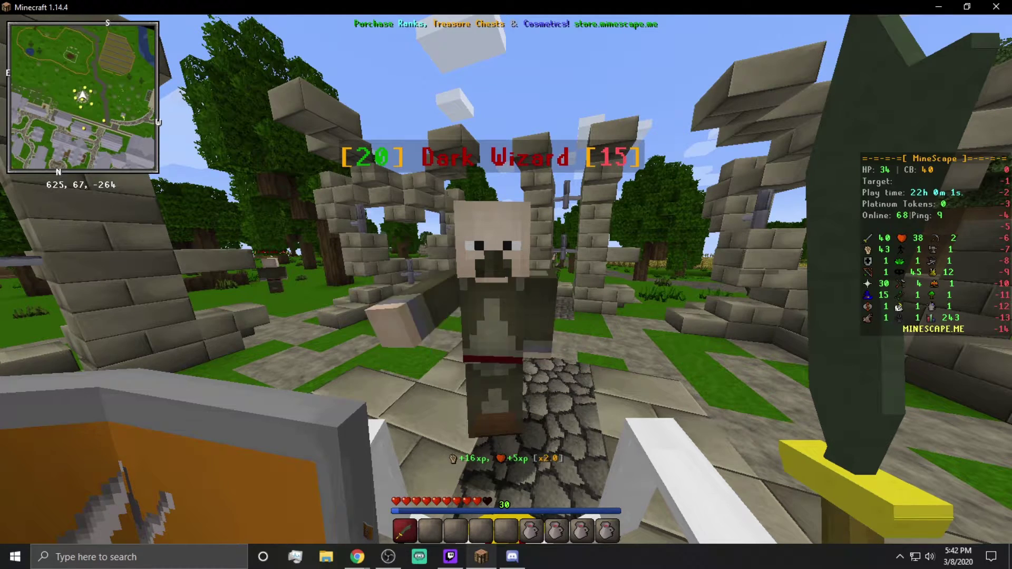
left_click(505, 279)
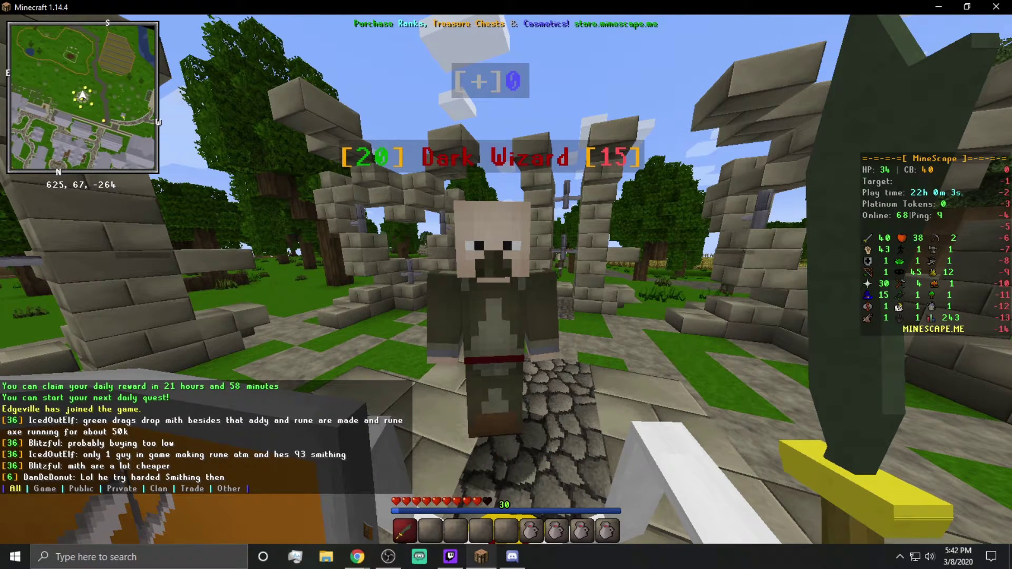
left_click(505, 279)
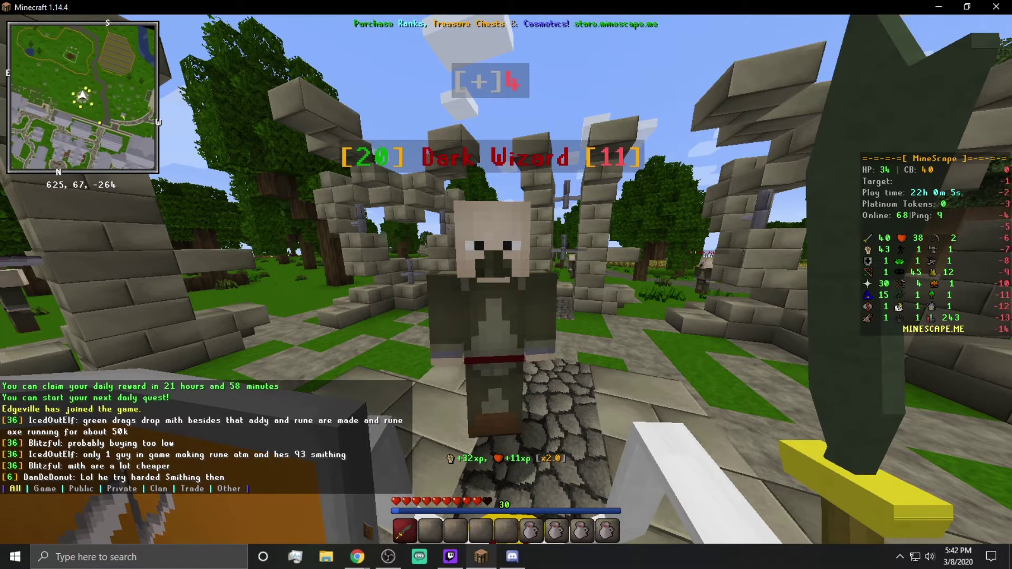
left_click(506, 285)
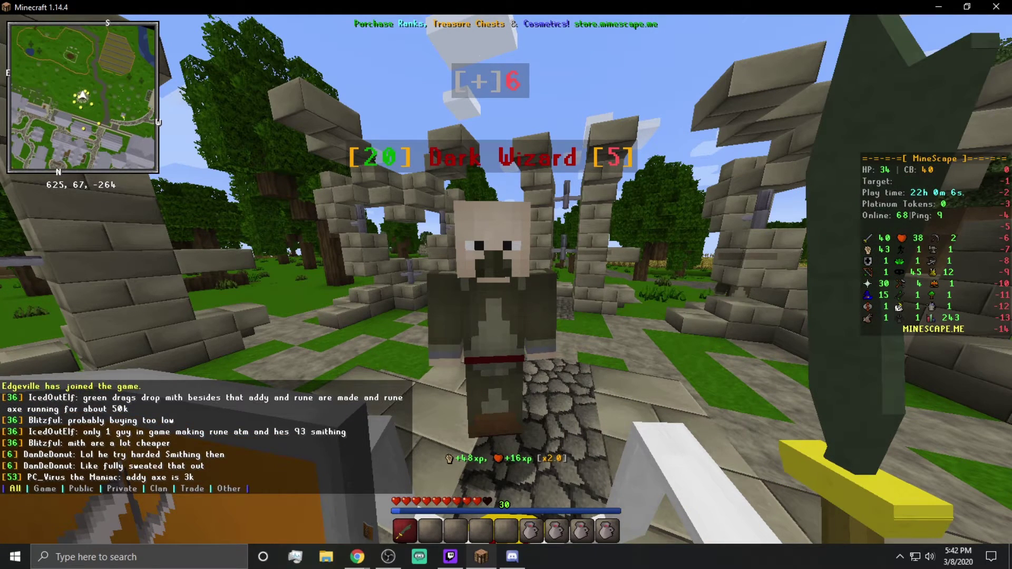
left_click(506, 279)
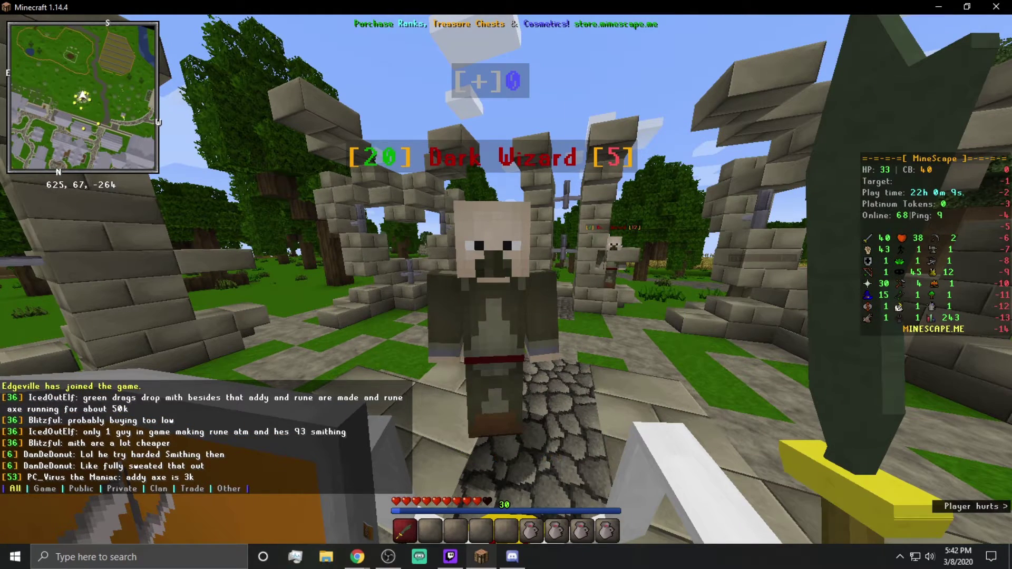
left_click(506, 284)
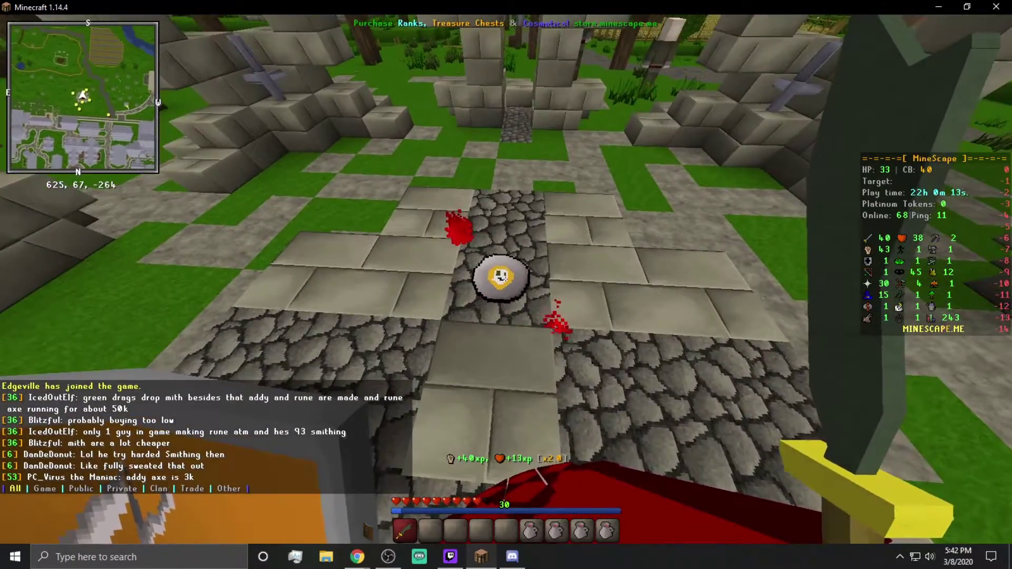
Step: Pick up the bones from the dropped items, look through the inventory and bury the bones
right_click(506, 285)
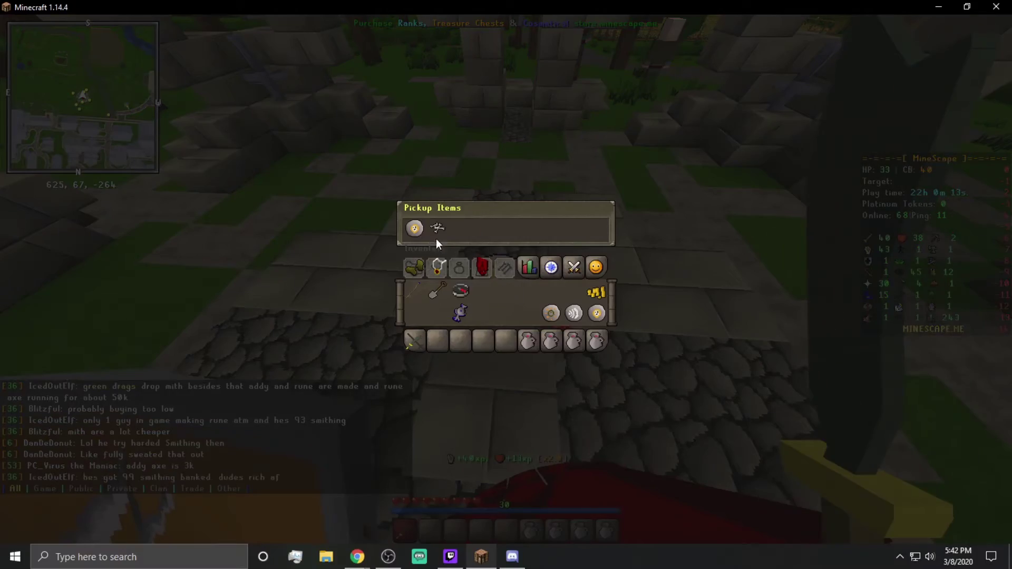
key("Escape")
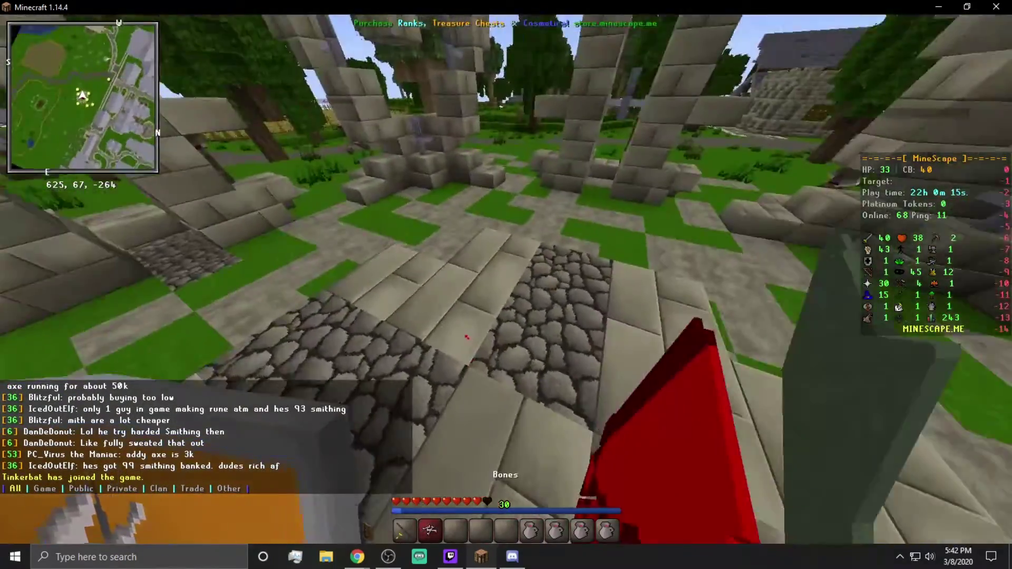
key("e")
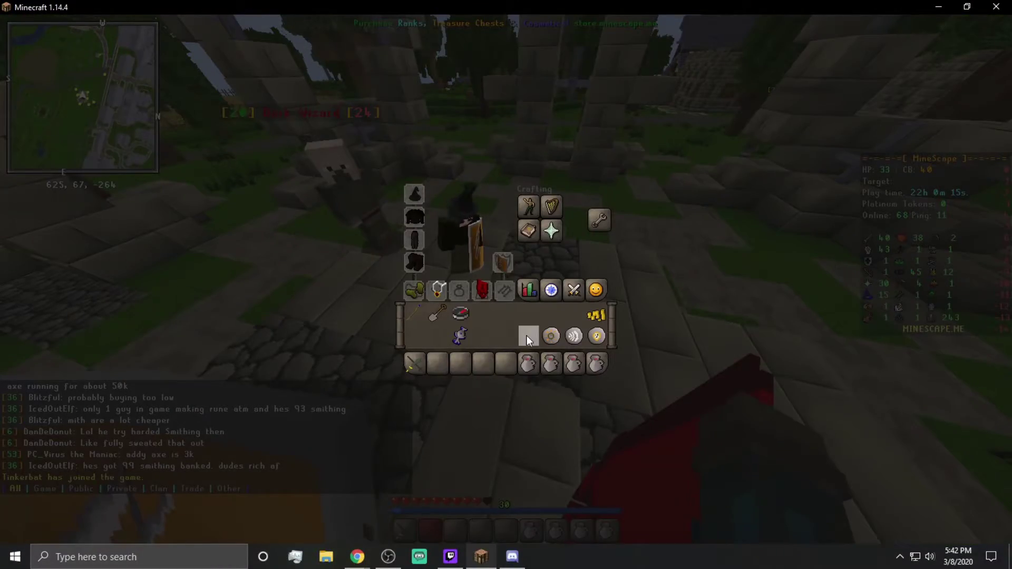
key("e")
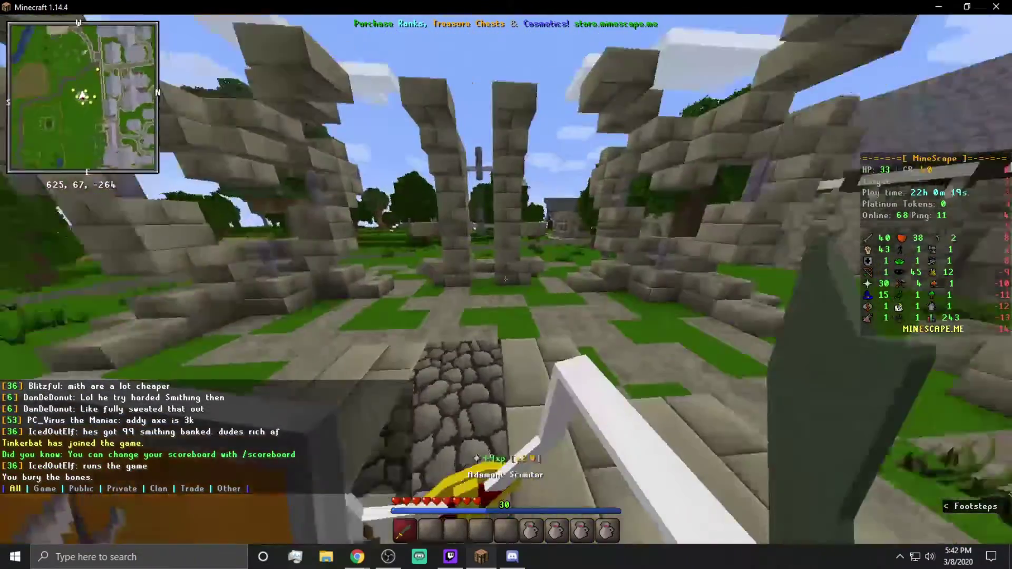
Step: Walk out of the stone circle and back across the grass to the cobbled road at the town's stone gate
key("w")
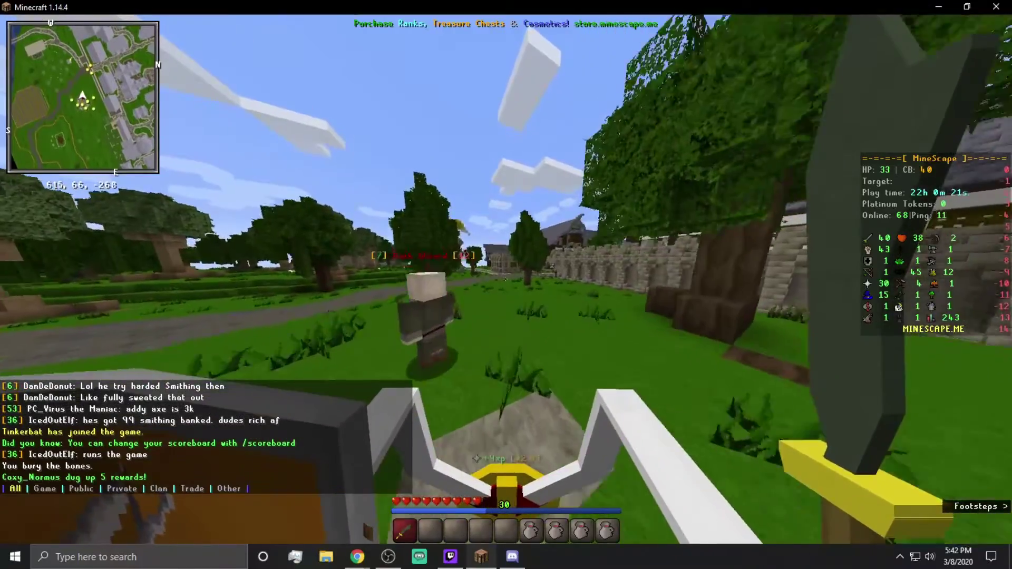
key("w")
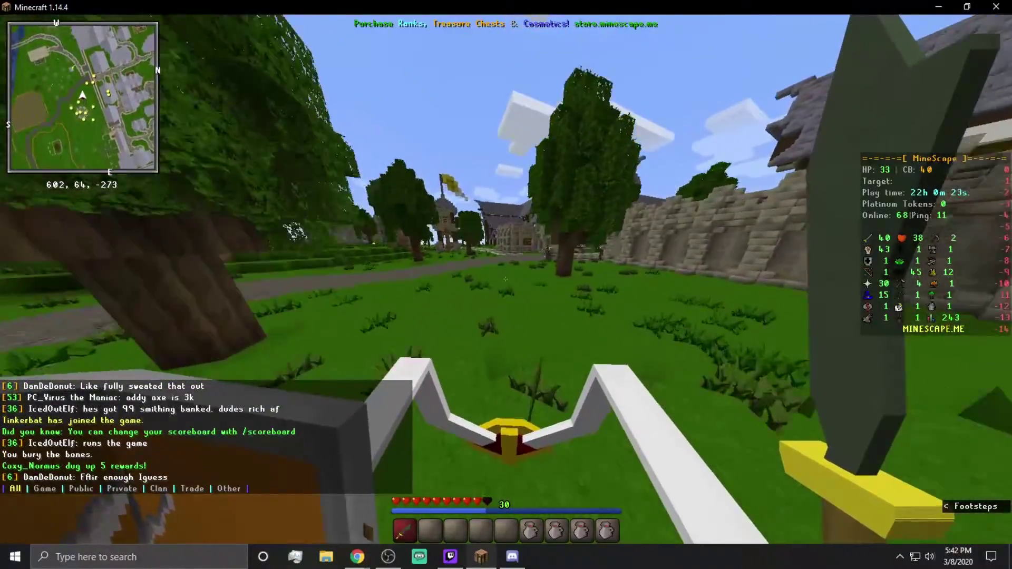
key("w")
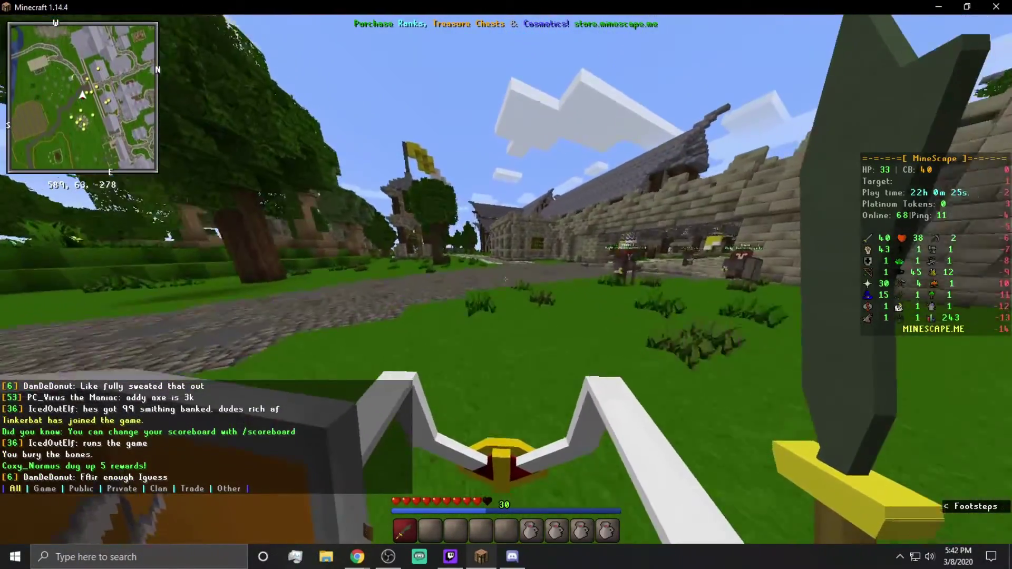
key("w")
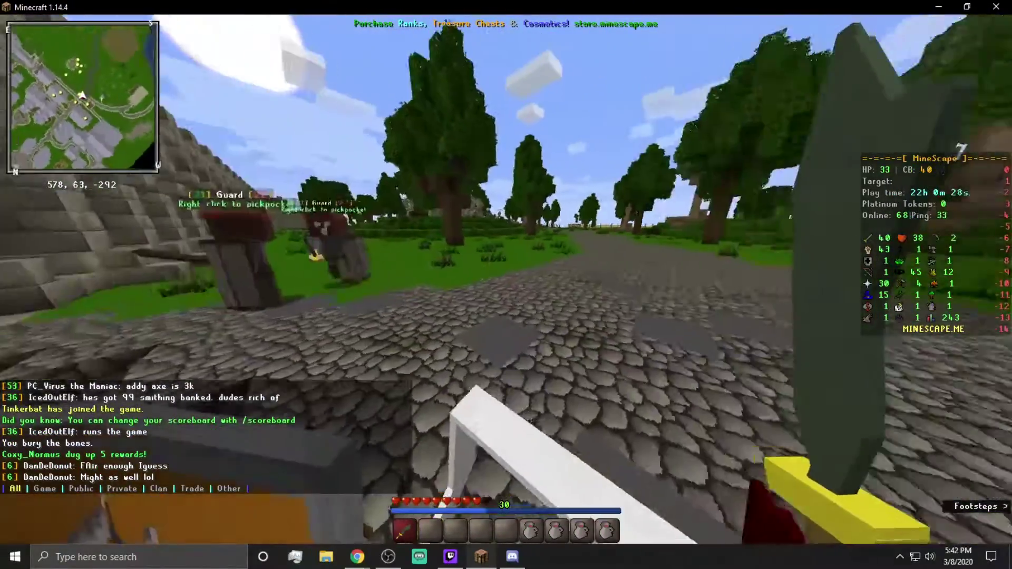
Step: Disconnect from the current world and join us3.minescape.me from the multiplayer list
key("Escape")
left_click(529, 294)
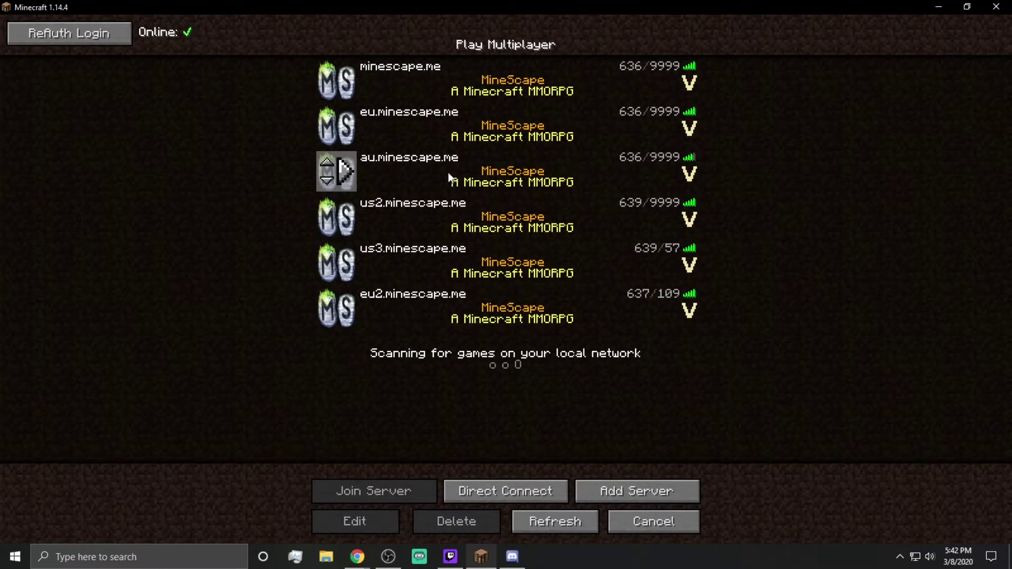
left_click(564, 279)
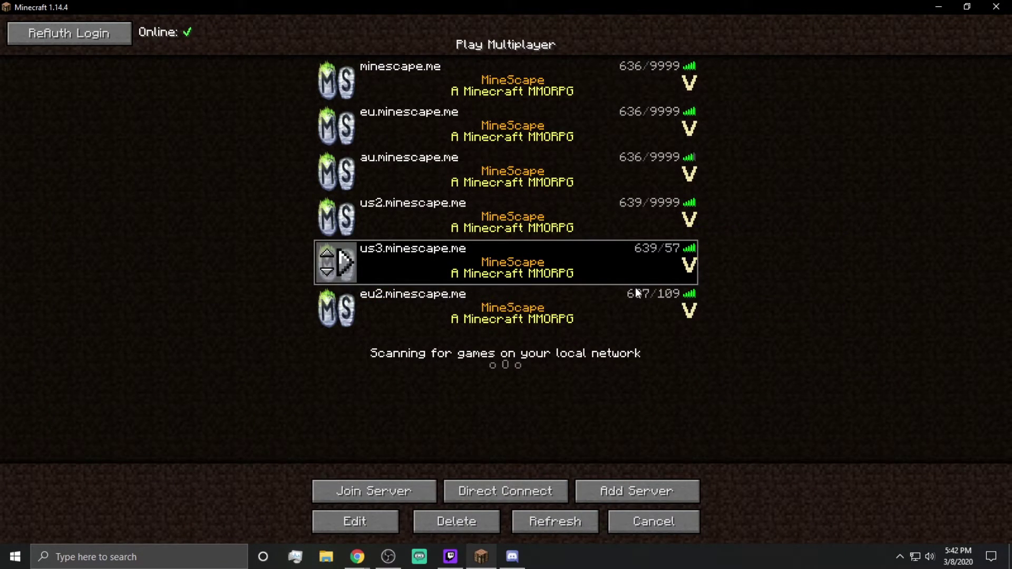
left_click(382, 500)
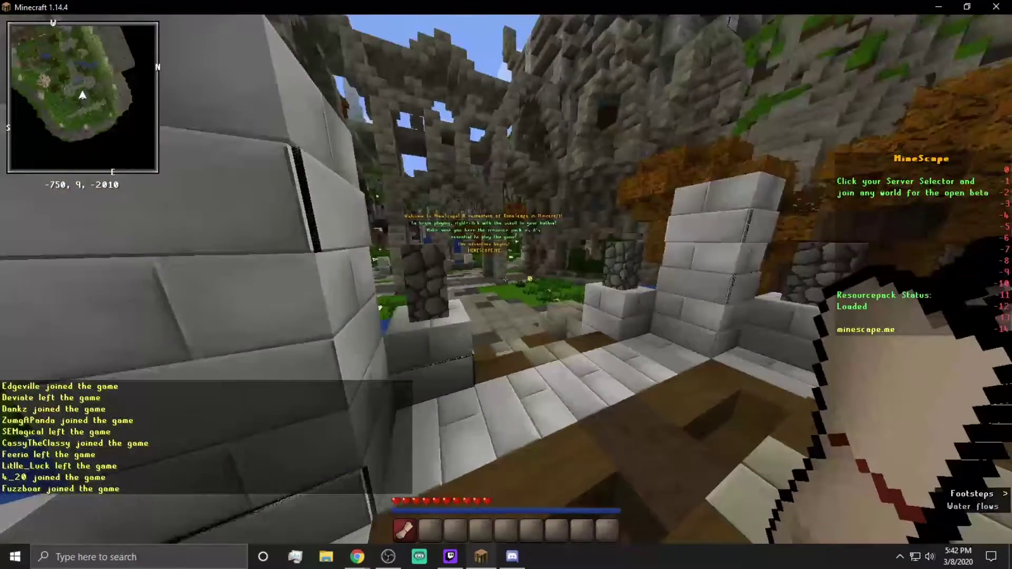
Step: Try to join World 6 through the Server Selector, and reconnect to MineScape from the multiplayer list
right_click(506, 284)
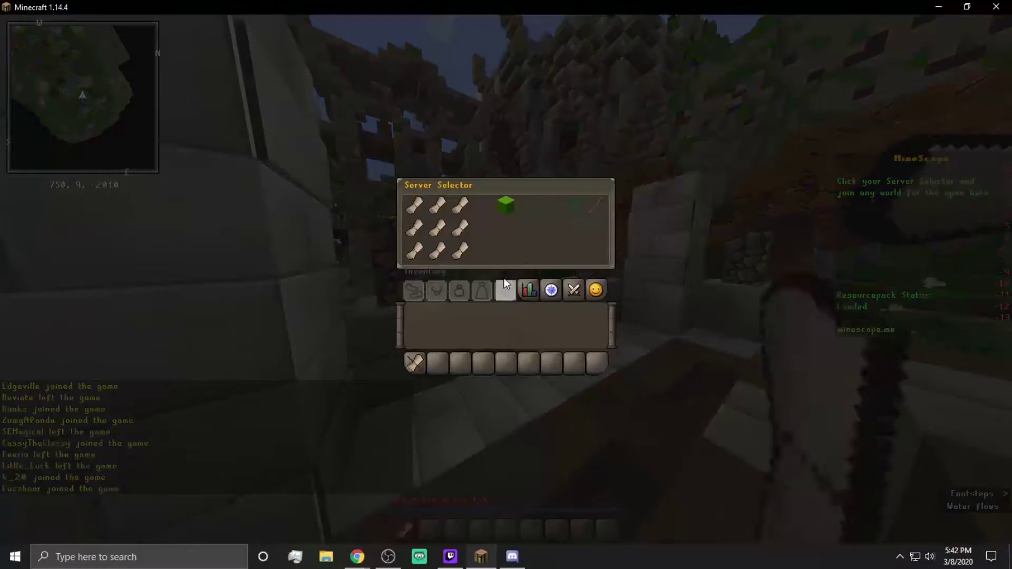
left_click(460, 228)
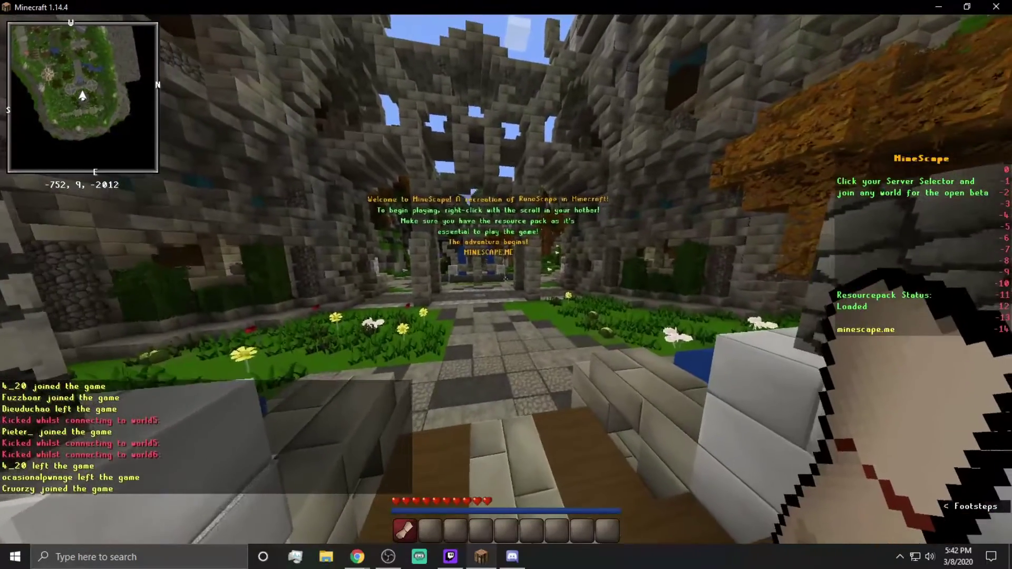
key("Escape")
left_click(479, 293)
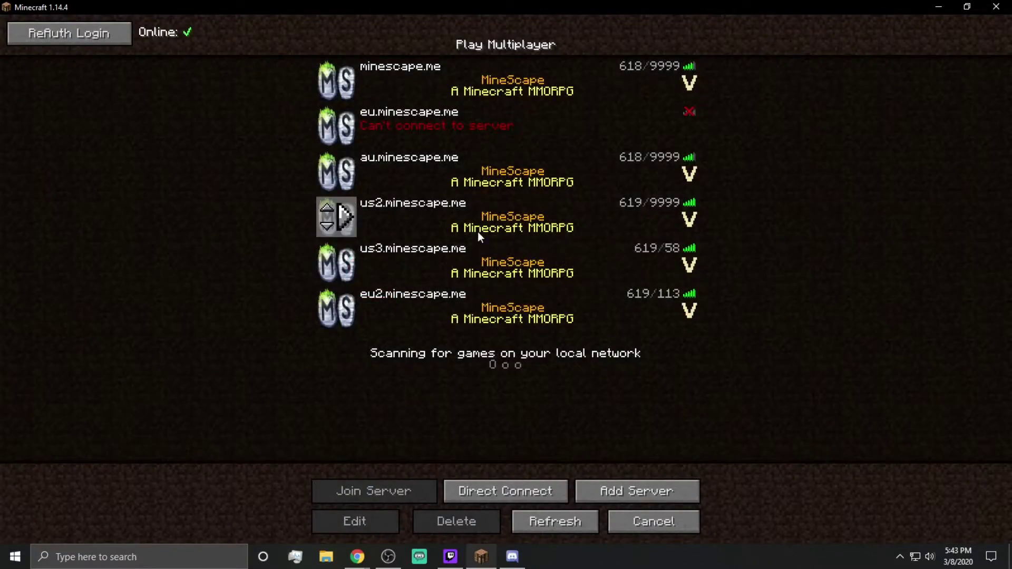
double_click(477, 232)
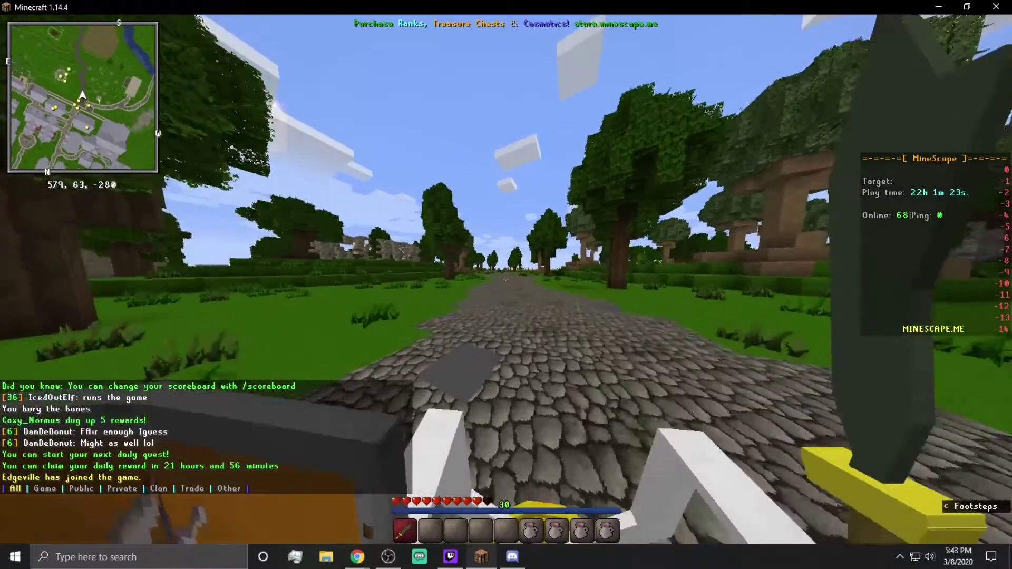
Step: Circle across the road and grass outside the town gate and walk beside the wall toward the raised mound
key("w")
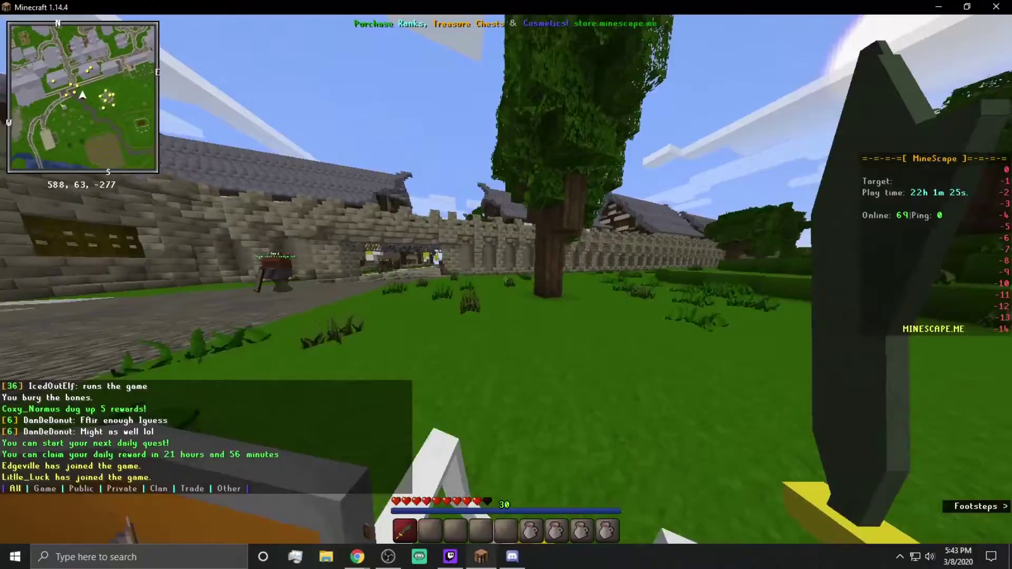
key("w")
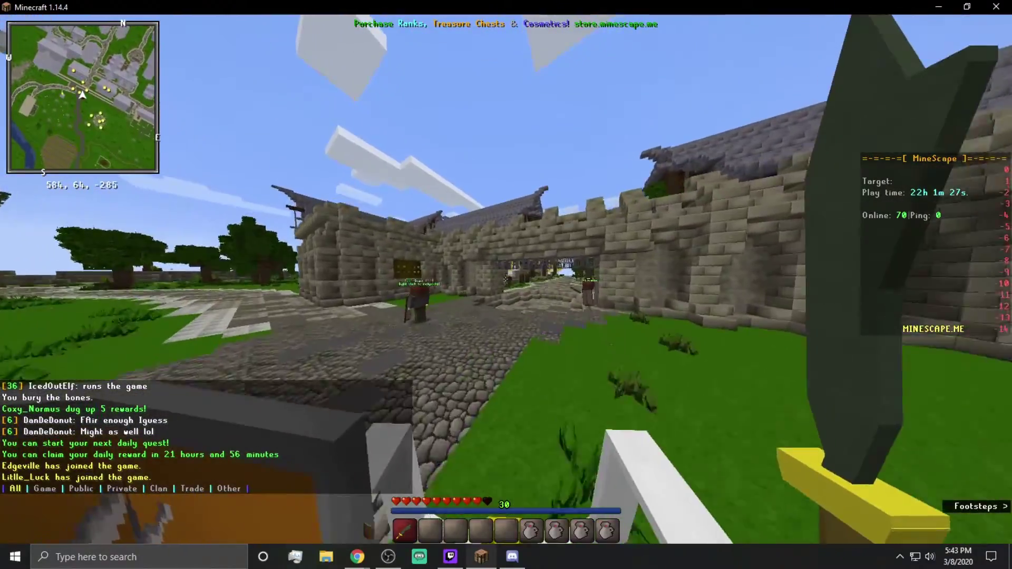
key("w")
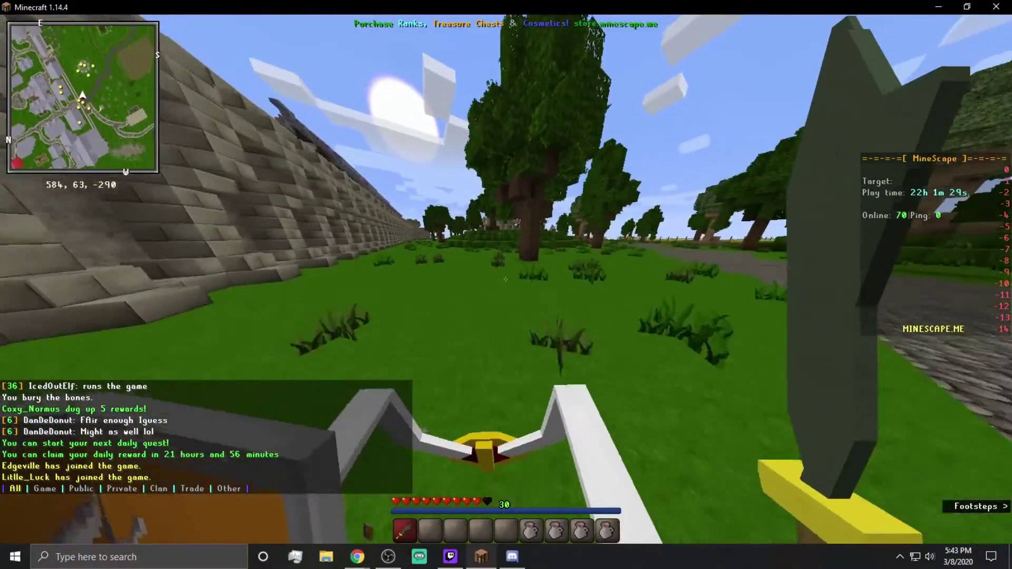
key("w")
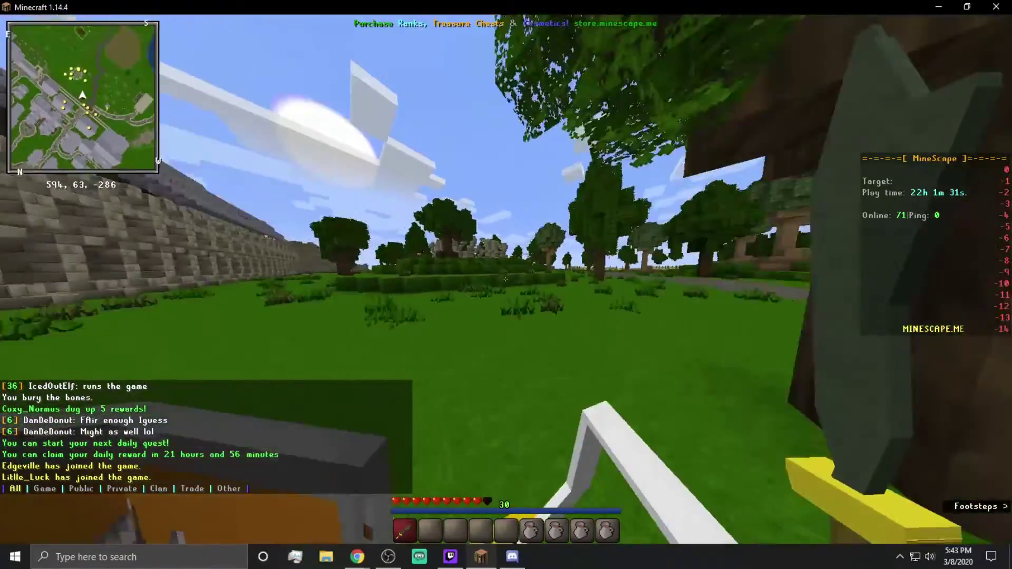
key("w")
right_click(505, 279)
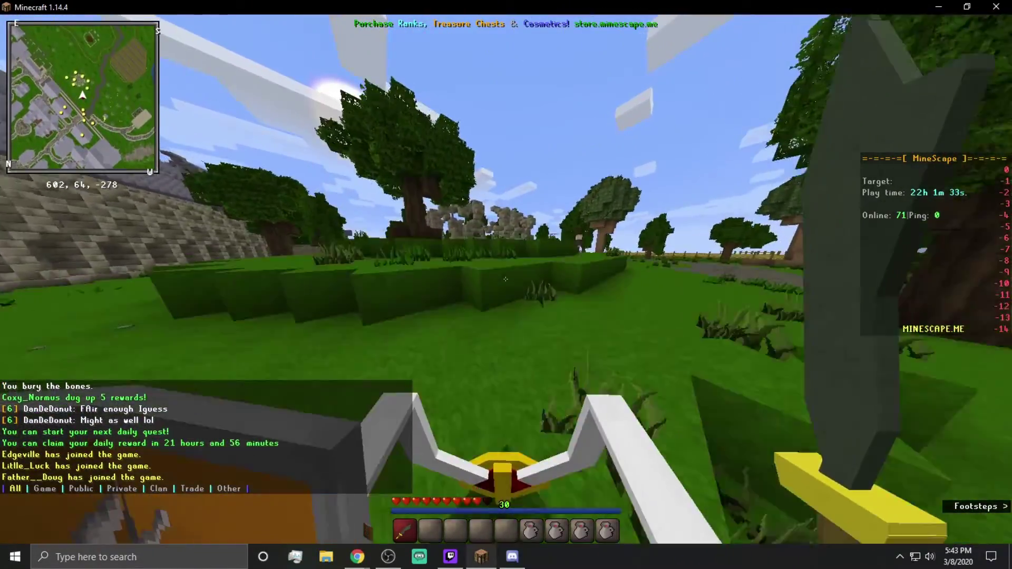
Step: Walk back through the stone gate into the town street and turn around to face the gate
key("w")
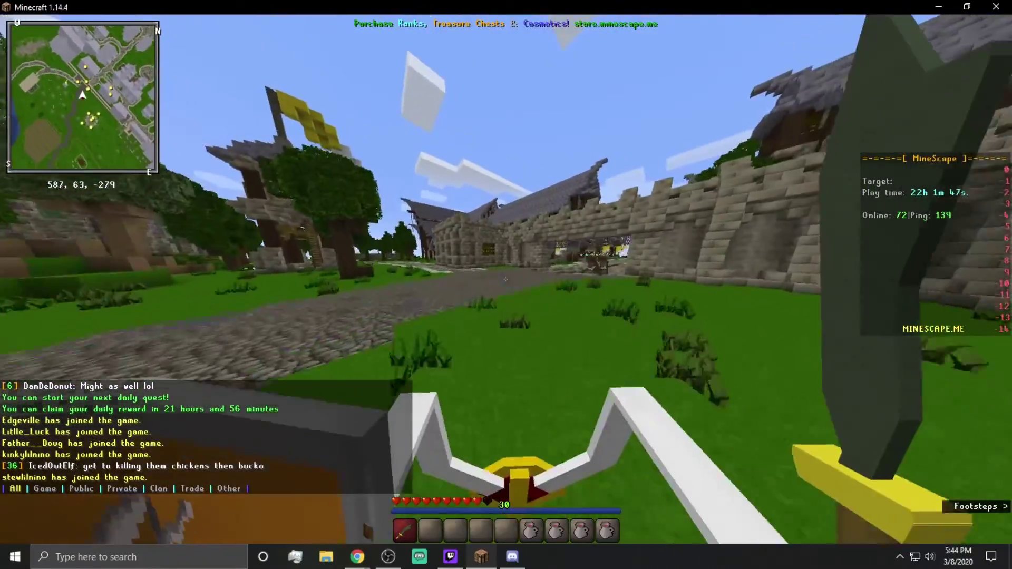
key("w")
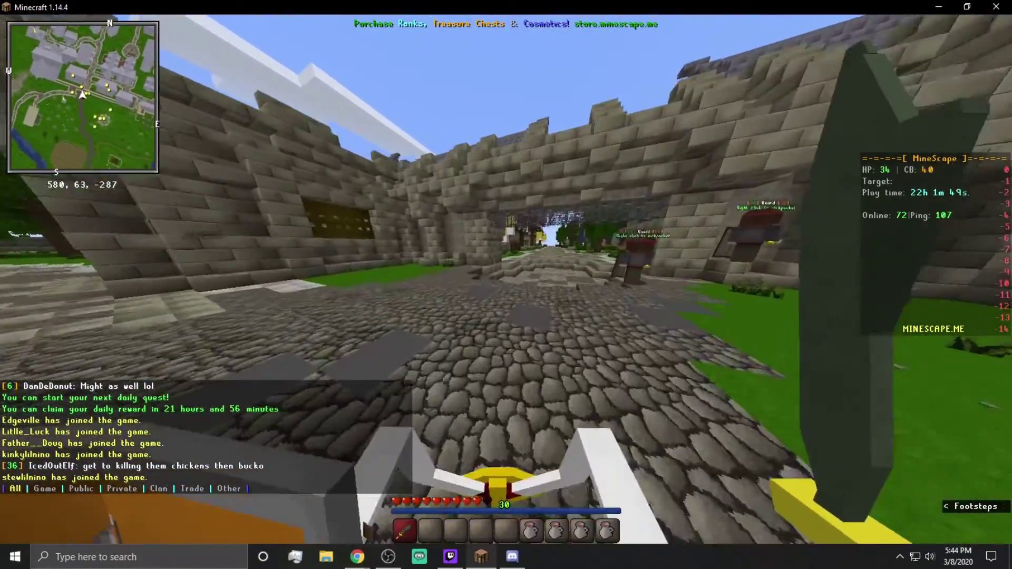
key("w")
key("w")
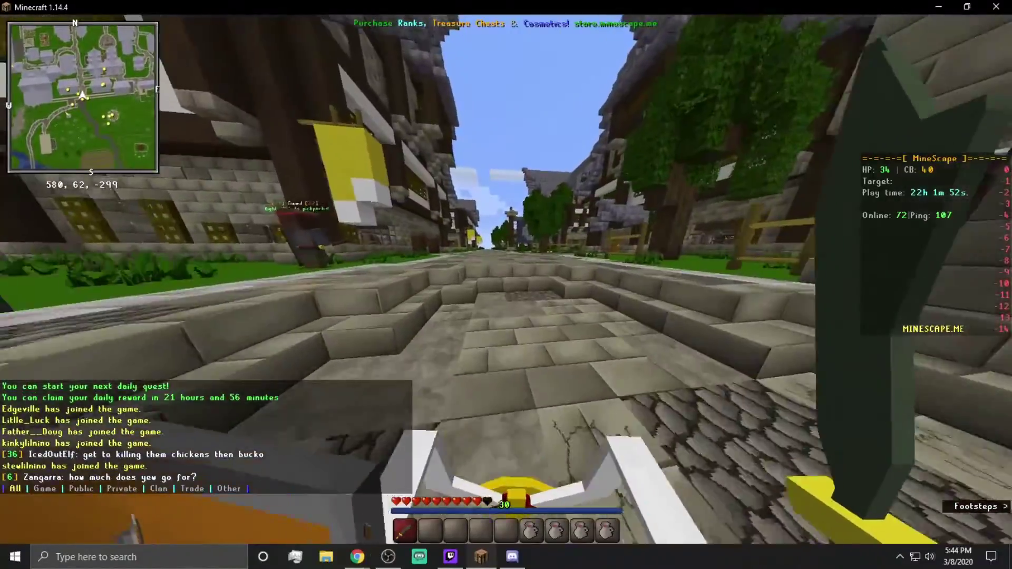
key("w")
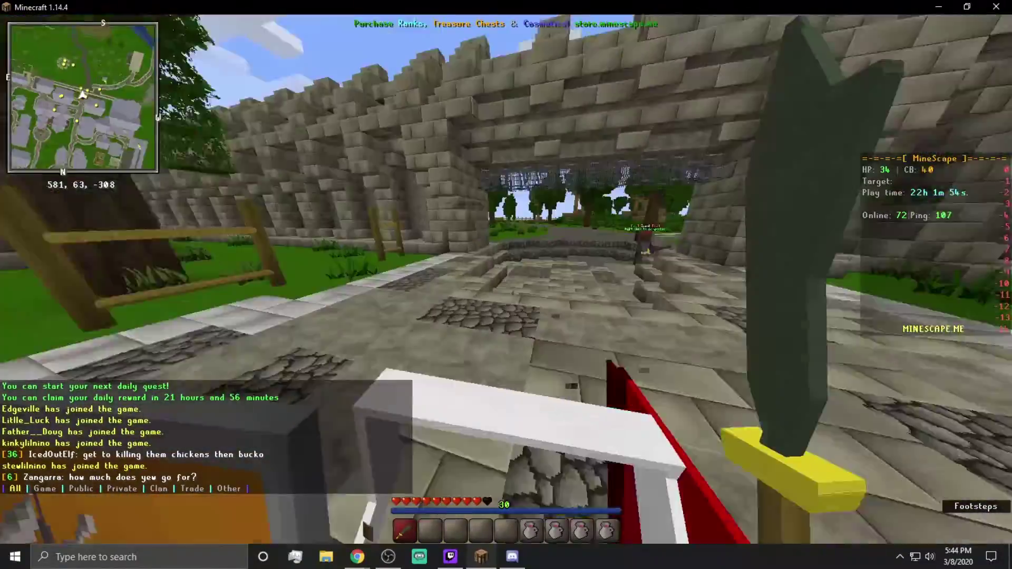